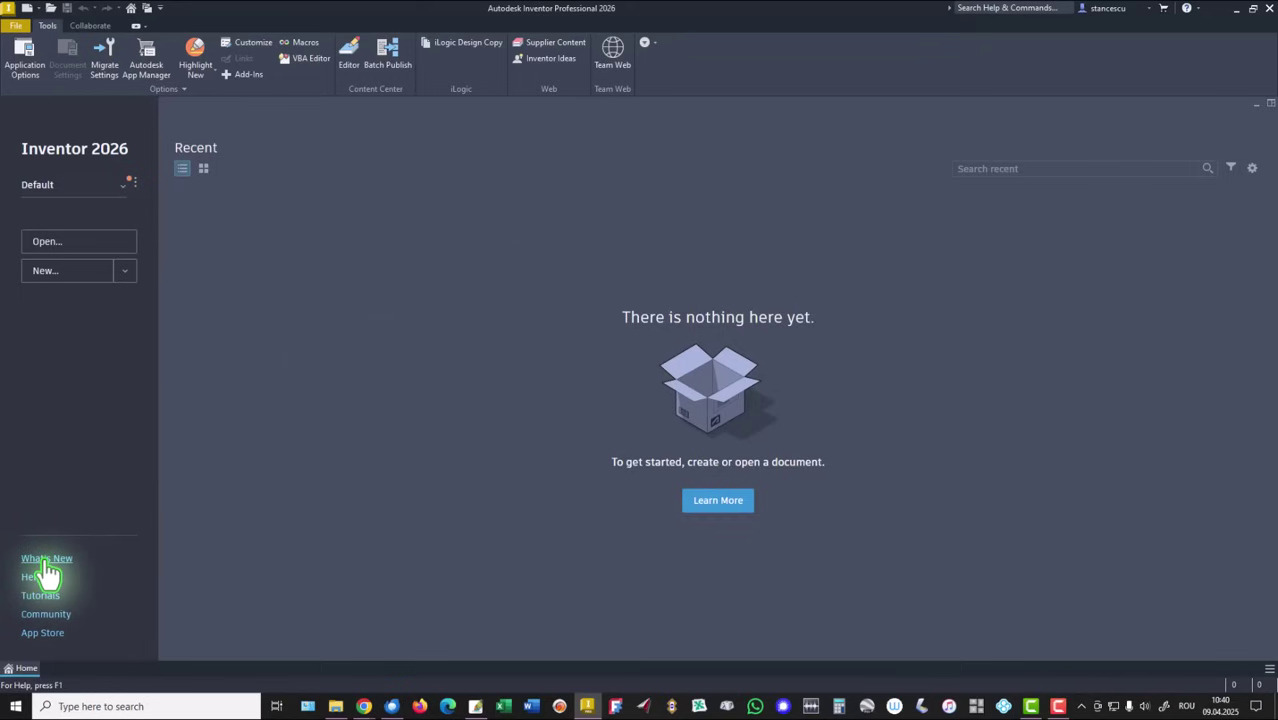
Step: Open the What's New in Inventor 2026 help page and start browsing its feature cards
{"action": "left_click", "coordinate": [46, 566]}
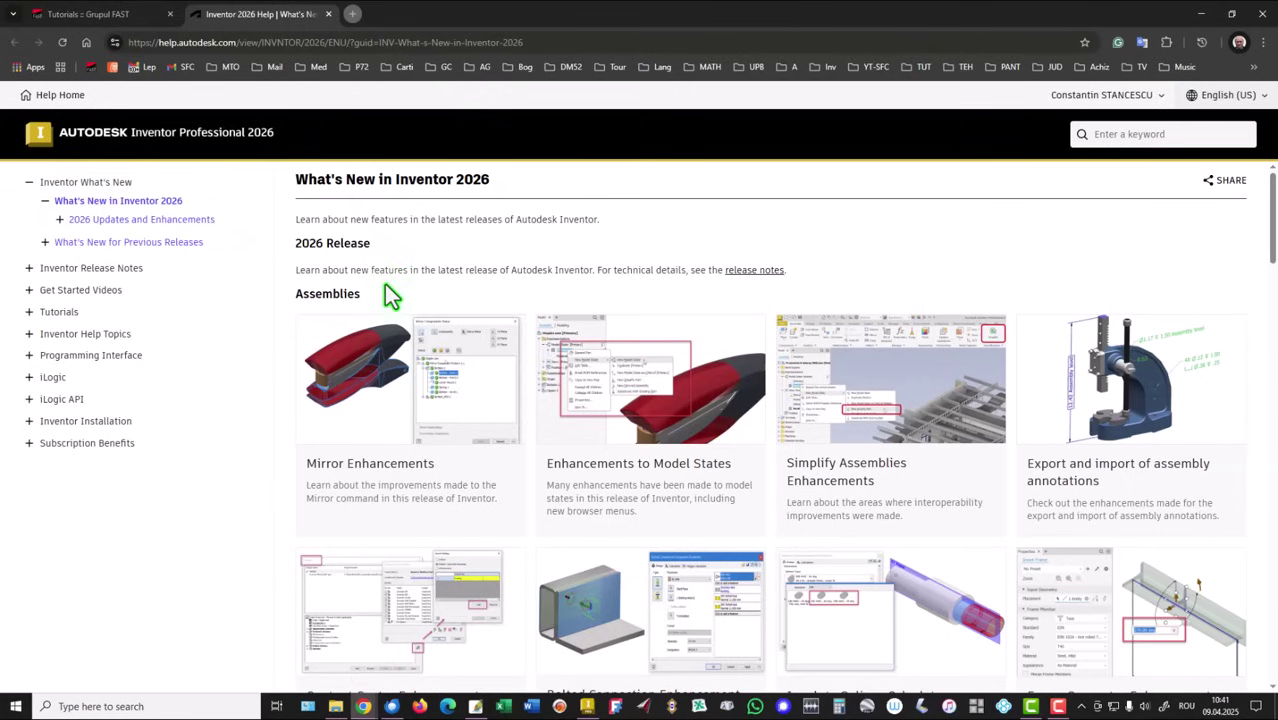
{"action": "scroll", "coordinate": [457, 293], "scroll_direction": "down", "scroll_amount": 1}
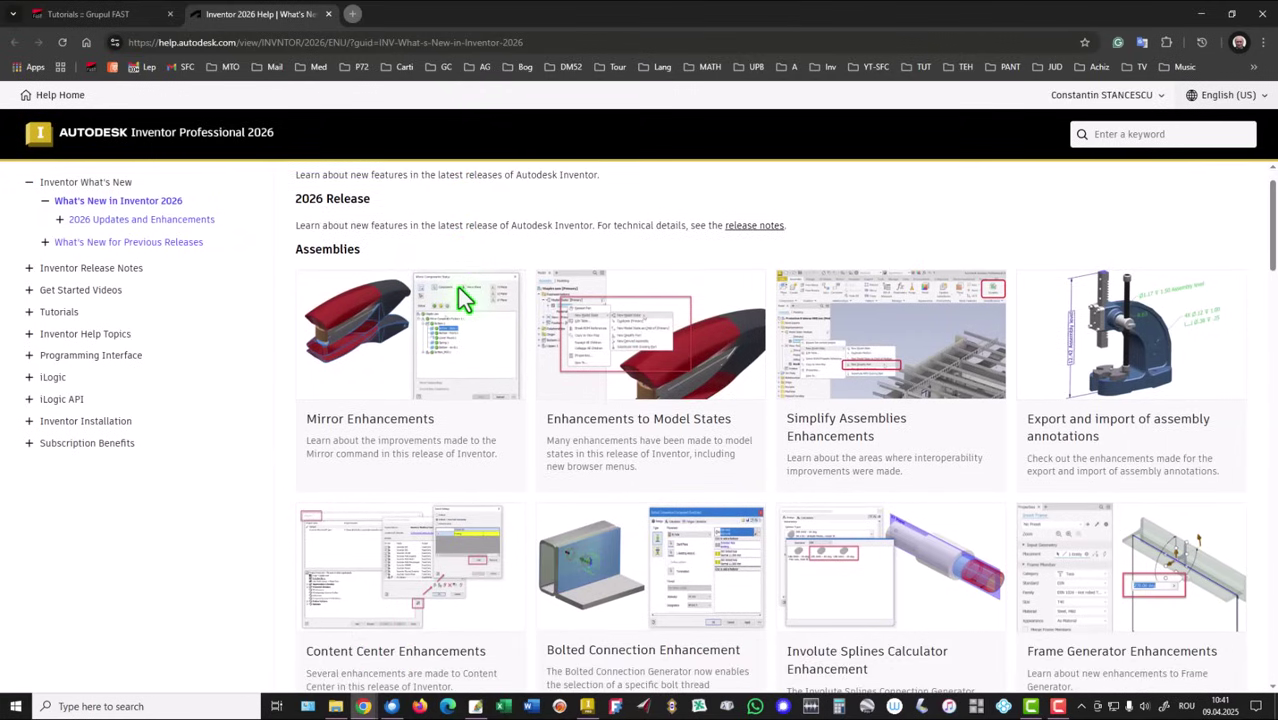
{"action": "scroll", "coordinate": [572, 330], "scroll_direction": "down", "scroll_amount": 2}
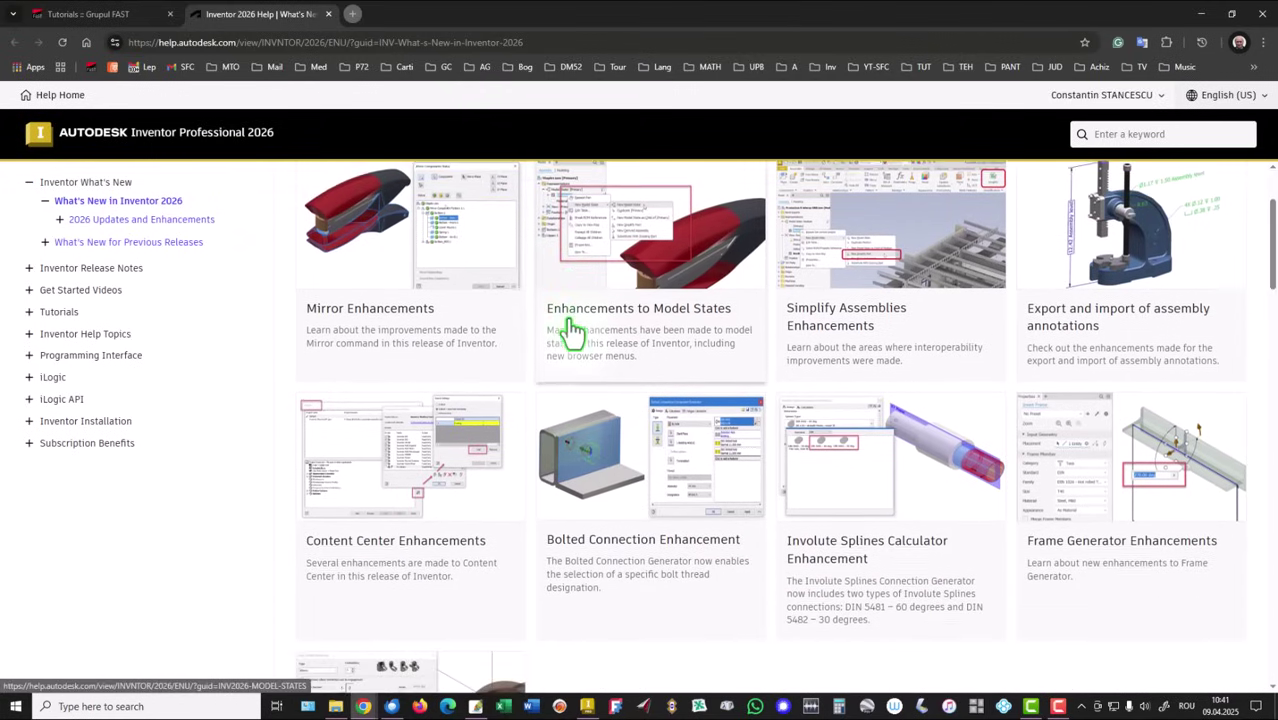
{"action": "scroll", "coordinate": [577, 333], "scroll_direction": "down", "scroll_amount": 3}
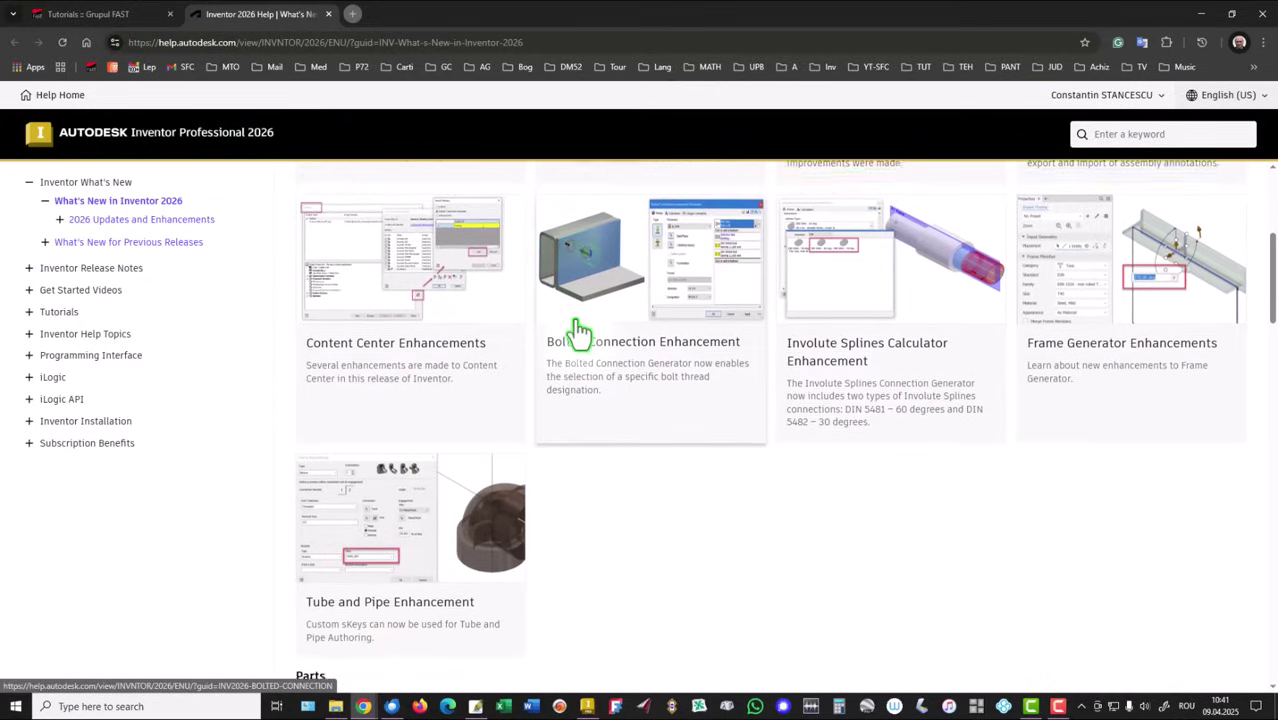
{"action": "scroll", "coordinate": [585, 323], "scroll_direction": "down", "scroll_amount": 2}
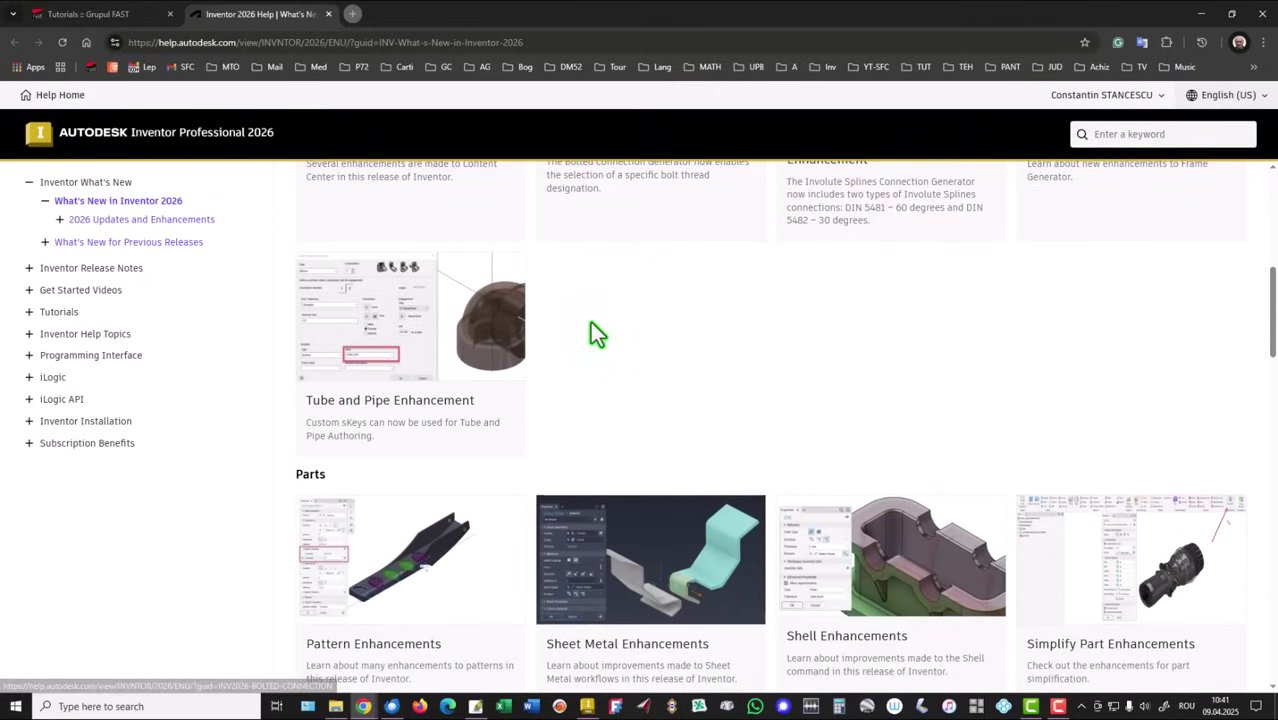
{"action": "scroll", "coordinate": [590, 321], "scroll_direction": "down", "scroll_amount": 2}
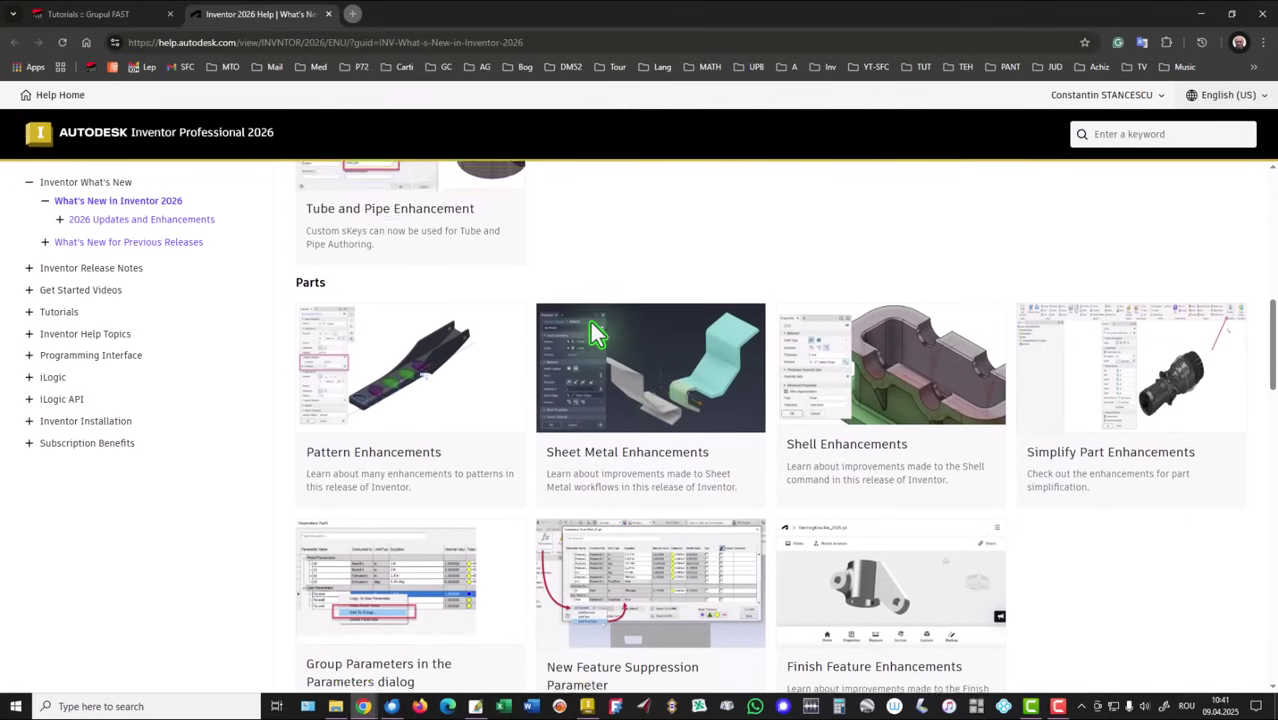
Step: Browse the remaining feature cards, then go to 2026 Updates and Enhancements
{"action": "scroll", "coordinate": [595, 330], "scroll_direction": "down", "scroll_amount": 1}
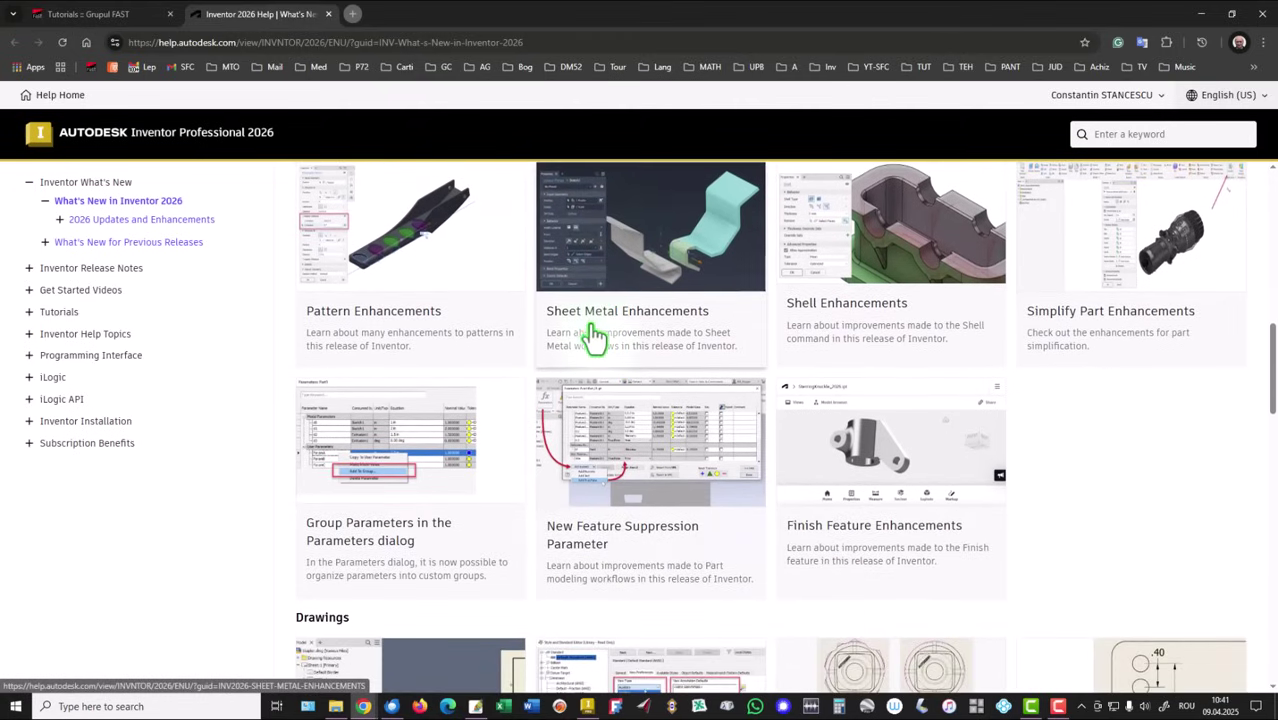
{"action": "scroll", "coordinate": [595, 335], "scroll_direction": "down", "scroll_amount": 3}
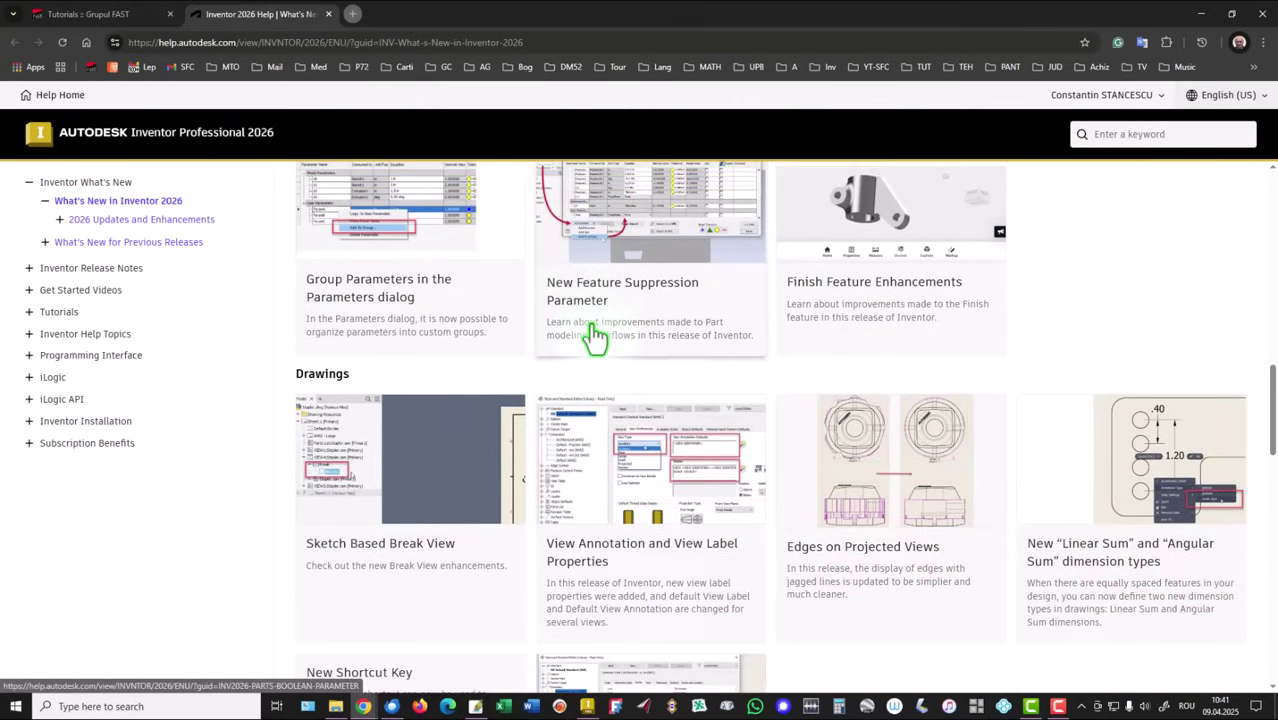
{"action": "scroll", "coordinate": [595, 337], "scroll_direction": "down", "scroll_amount": 3}
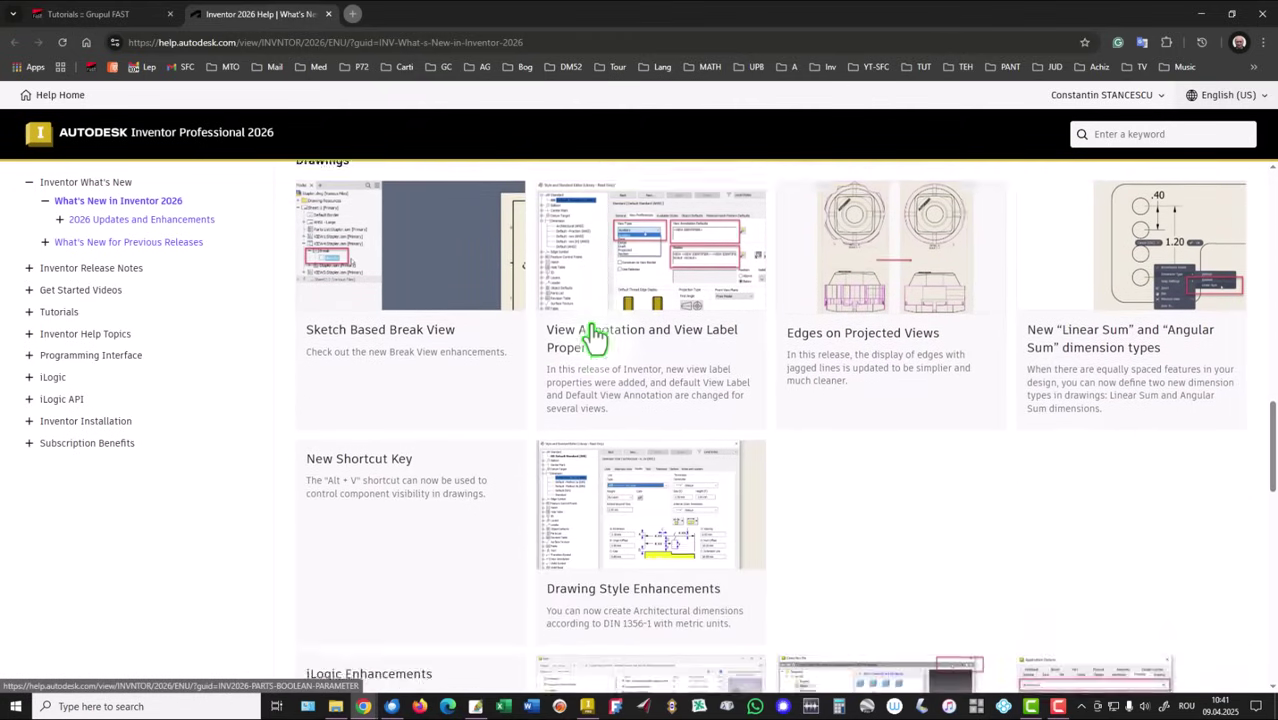
{"action": "scroll", "coordinate": [595, 337], "scroll_direction": "down", "scroll_amount": 3}
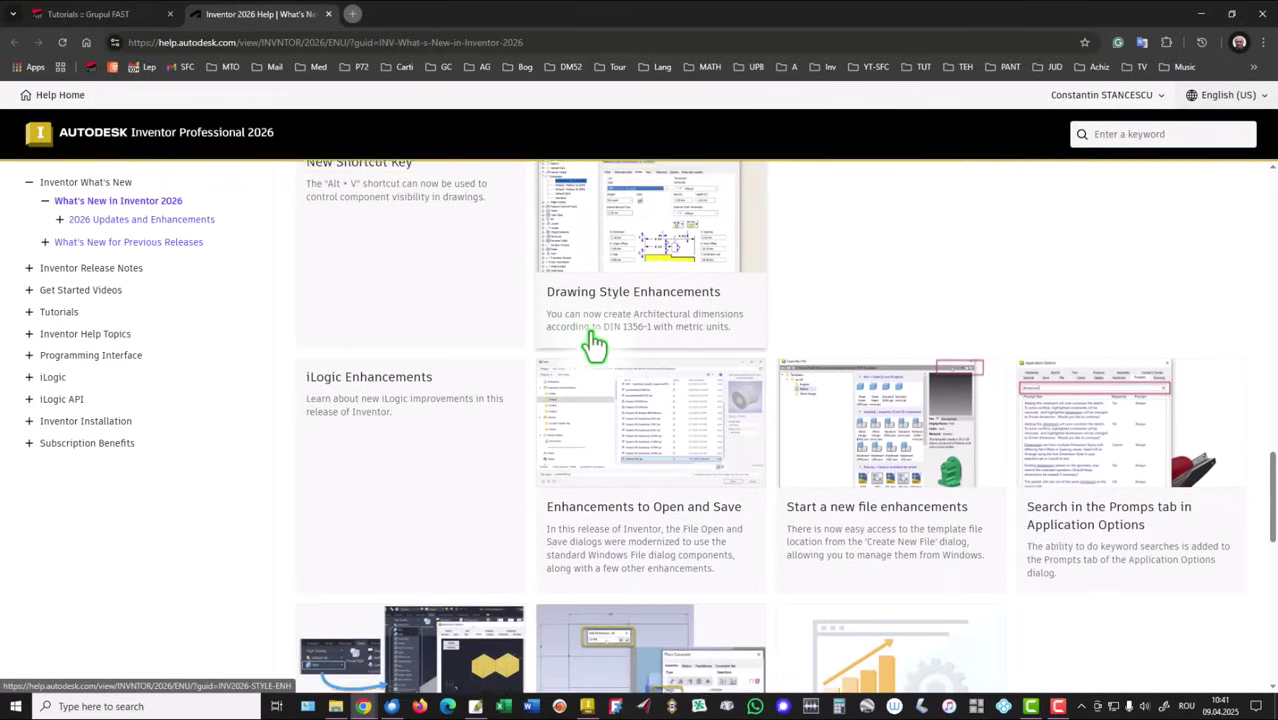
{"action": "scroll", "coordinate": [595, 345], "scroll_direction": "down", "scroll_amount": 3}
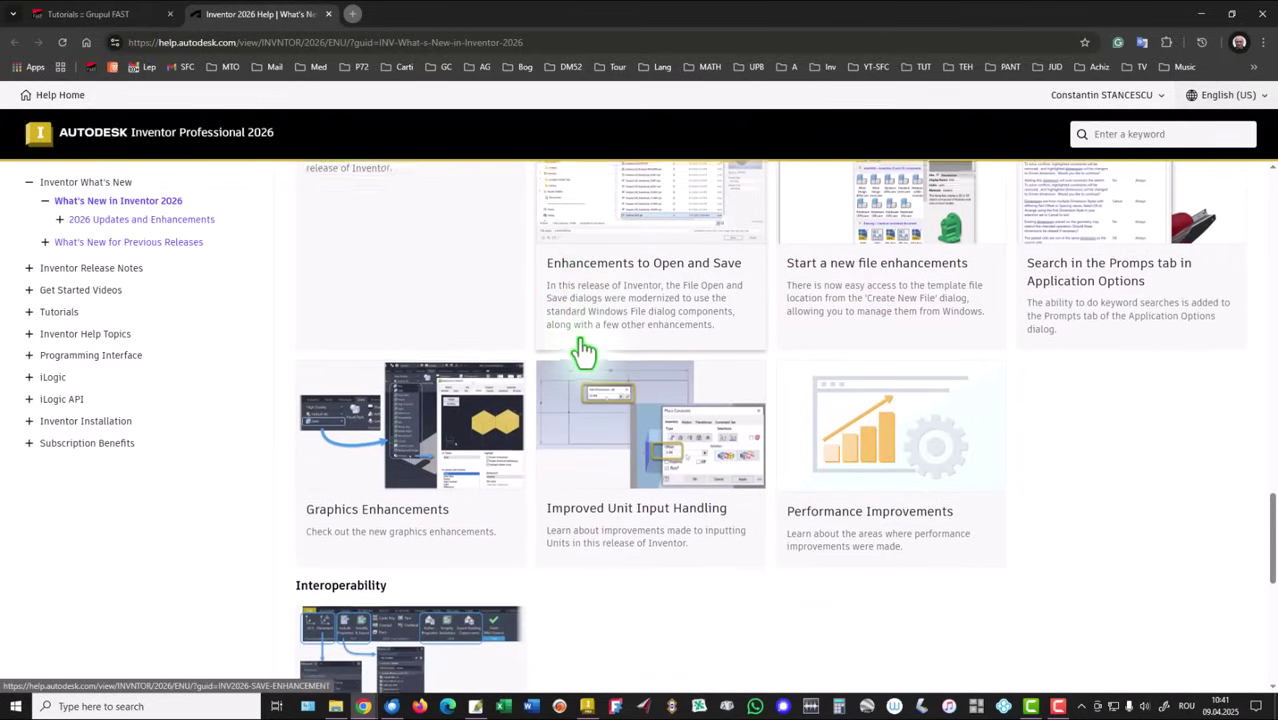
{"action": "scroll", "coordinate": [583, 352], "scroll_direction": "down", "scroll_amount": 3}
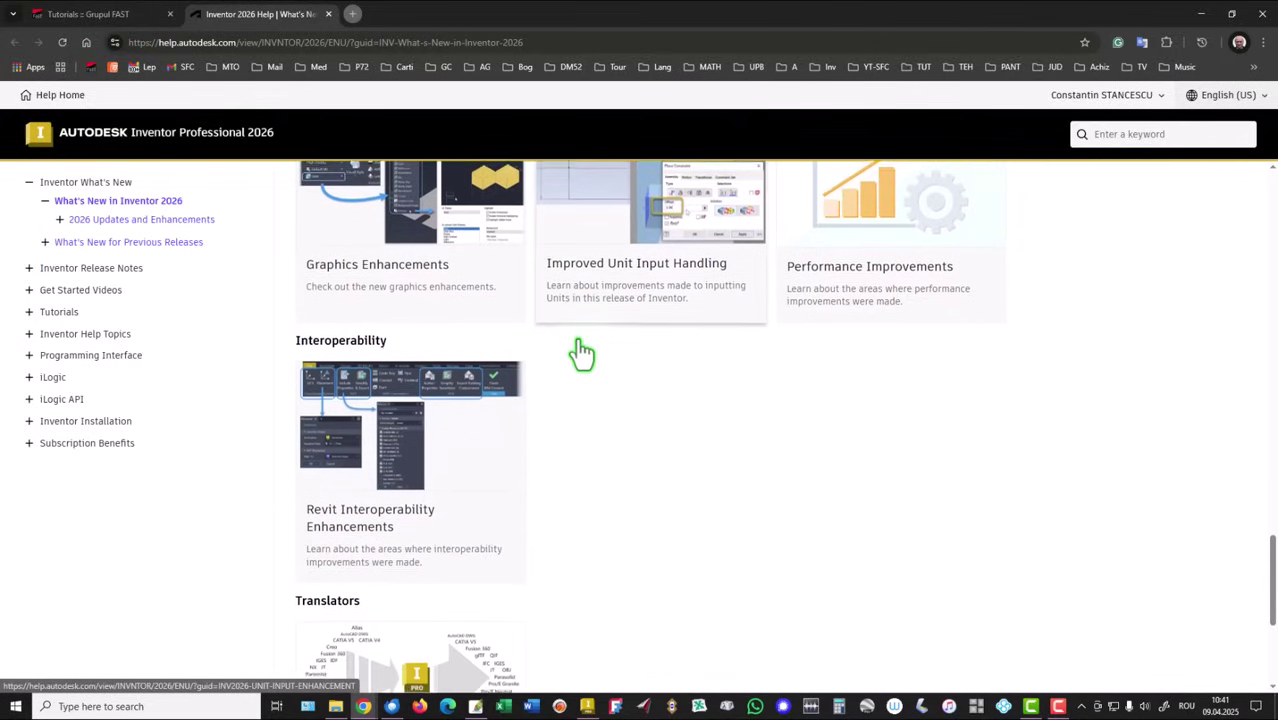
{"action": "scroll", "coordinate": [581, 350], "scroll_direction": "down", "scroll_amount": 3}
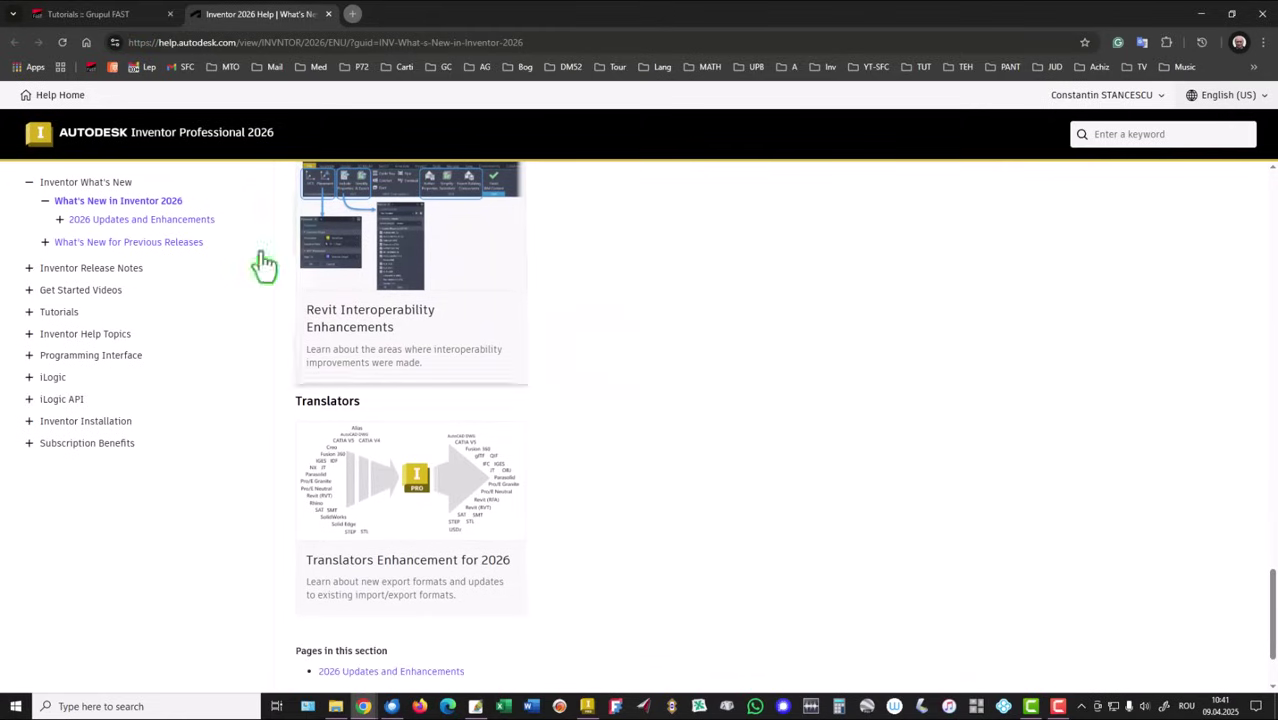
{"action": "left_click", "coordinate": [88, 222]}
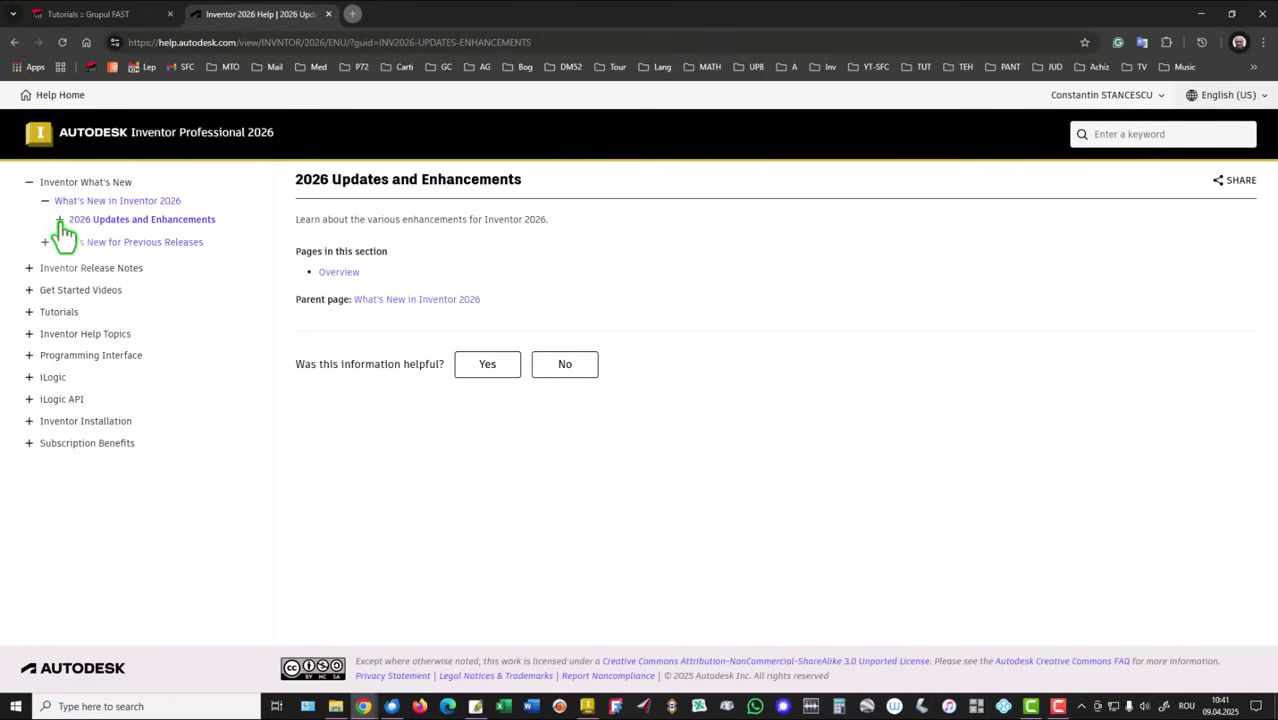
Step: Open Sheet Metal Enhancements under 2026 Updates and Enhancements > Parts and read down to Corner Round
{"action": "left_click", "coordinate": [60, 222]}
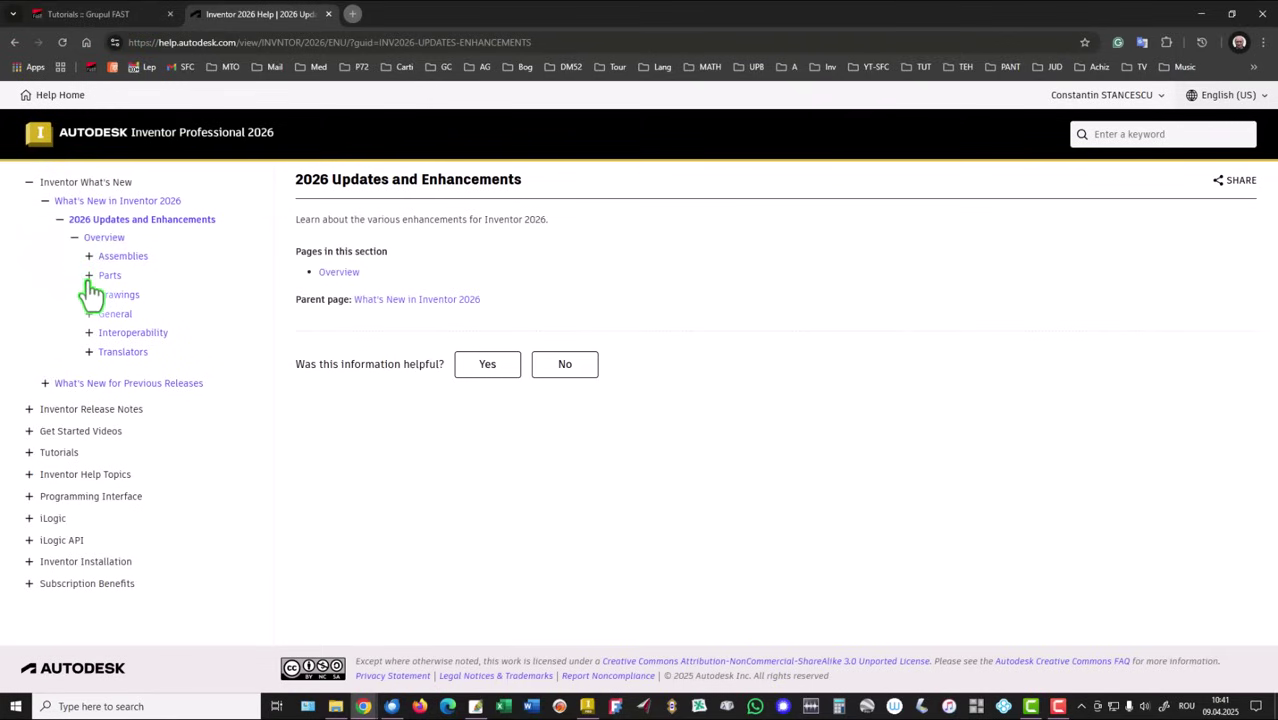
{"action": "left_click", "coordinate": [89, 276]}
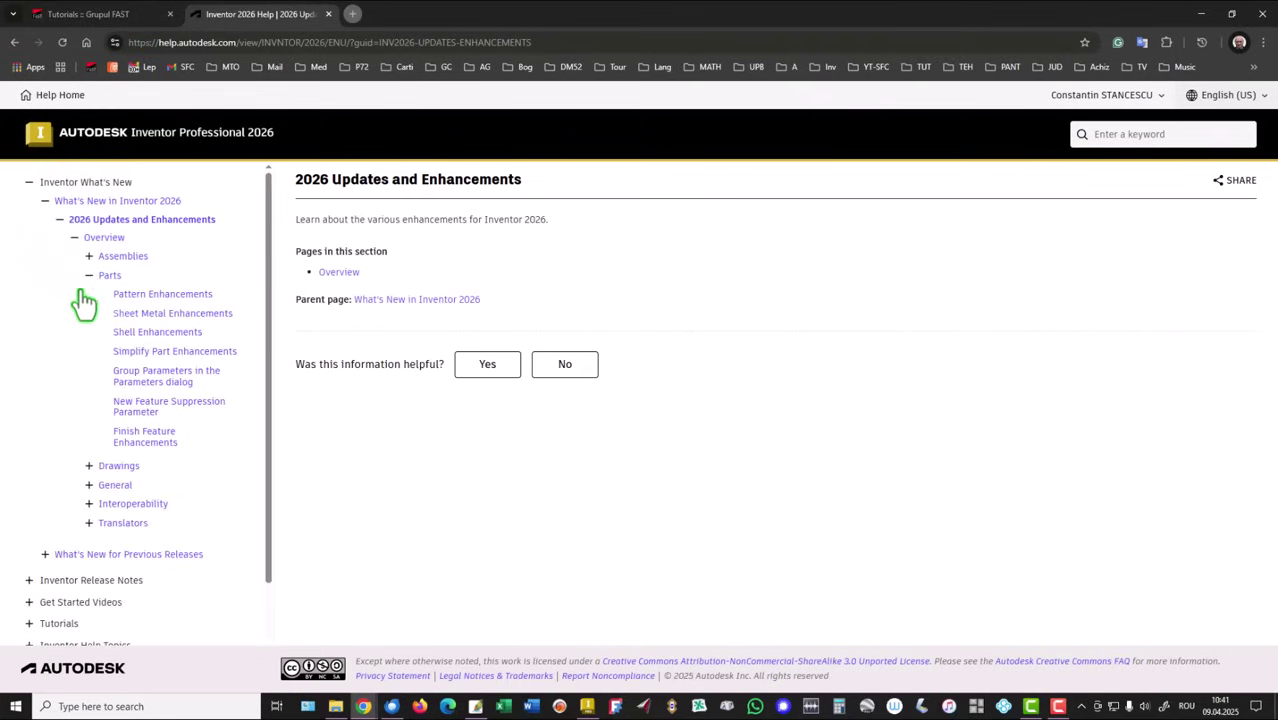
{"action": "left_click", "coordinate": [124, 315]}
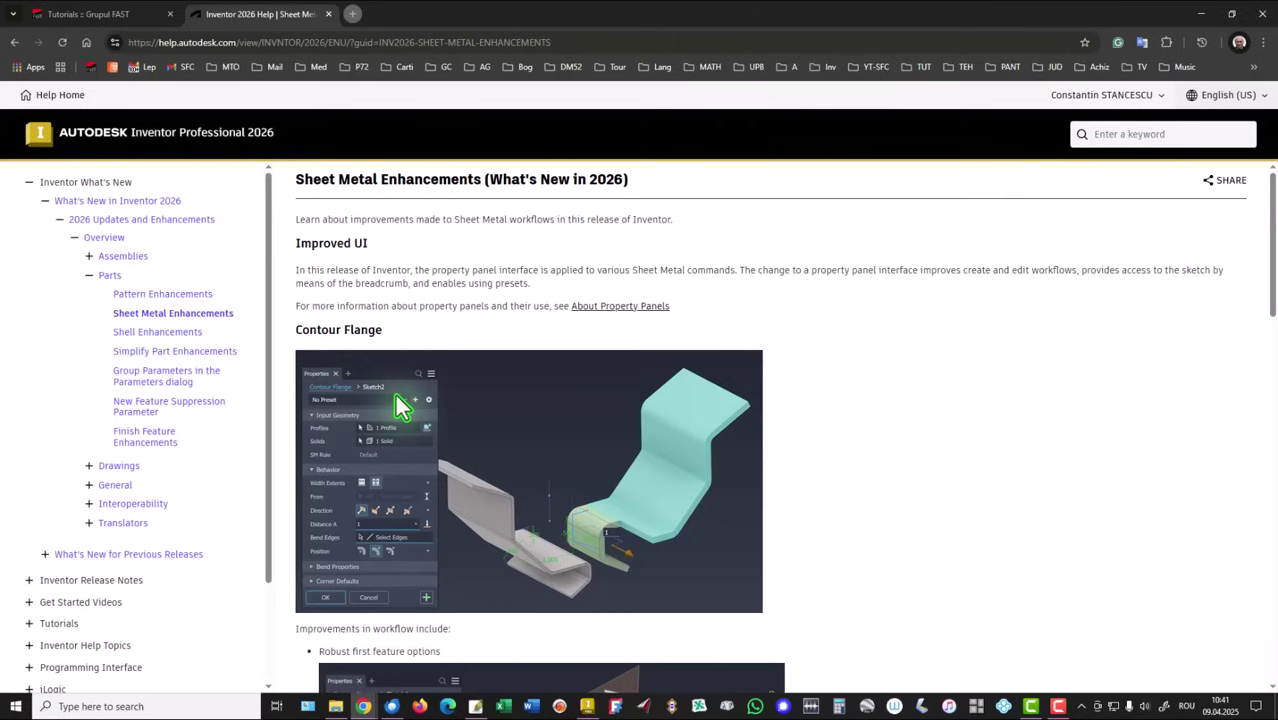
{"action": "scroll", "coordinate": [410, 400], "scroll_direction": "down", "scroll_amount": 1}
{"action": "scroll", "coordinate": [415, 400], "scroll_direction": "down", "scroll_amount": 2}
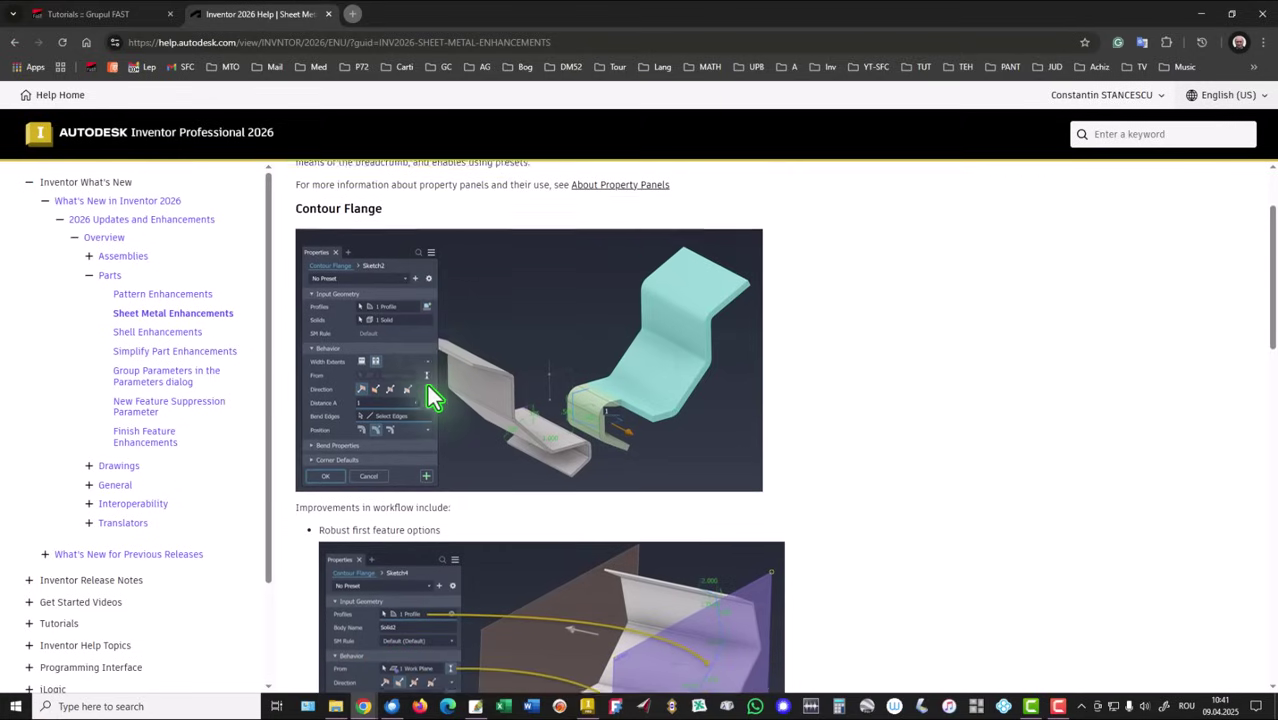
{"action": "scroll", "coordinate": [391, 316], "scroll_direction": "down", "scroll_amount": 3}
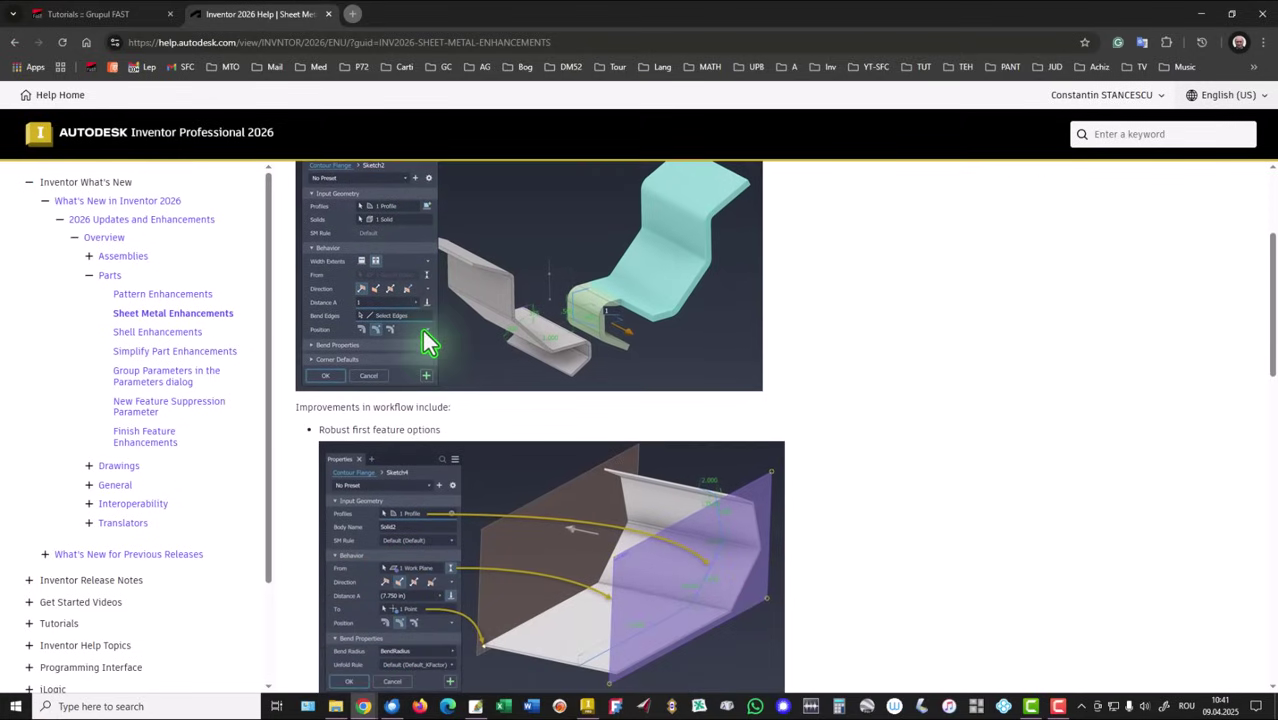
{"action": "scroll", "coordinate": [495, 362], "scroll_direction": "down", "scroll_amount": 3}
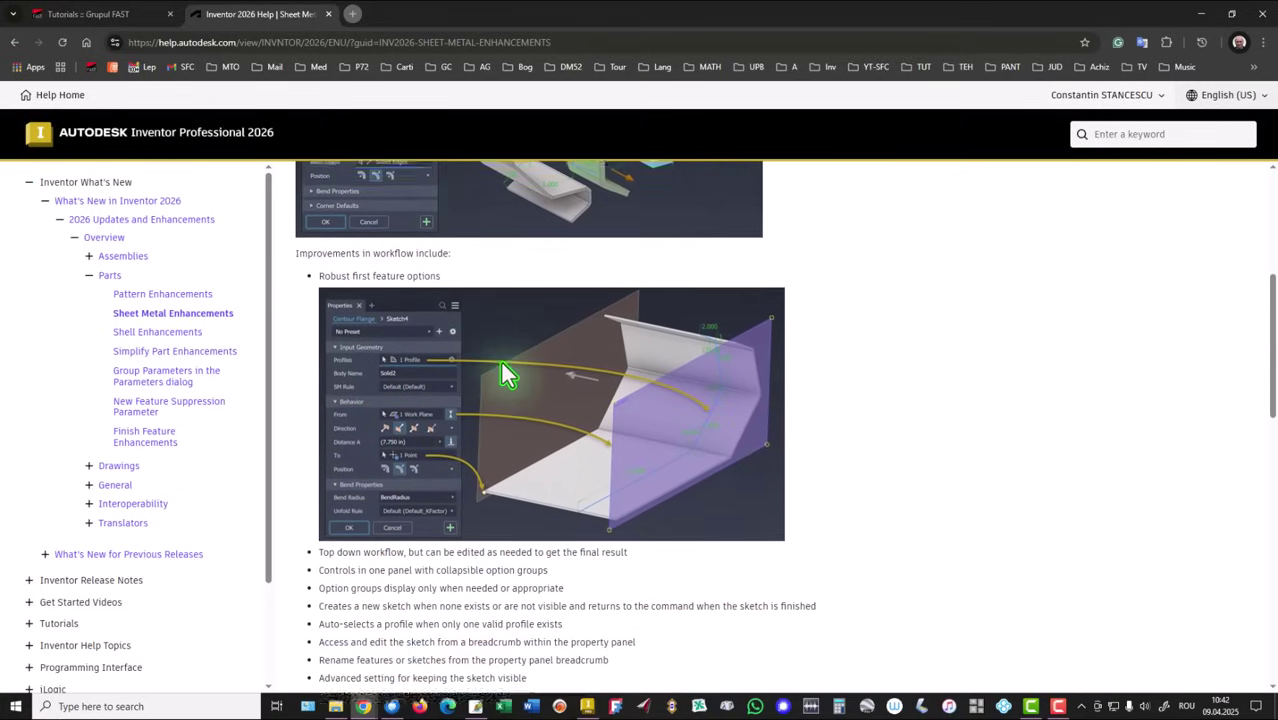
{"action": "scroll", "coordinate": [508, 375], "scroll_direction": "down", "scroll_amount": 4}
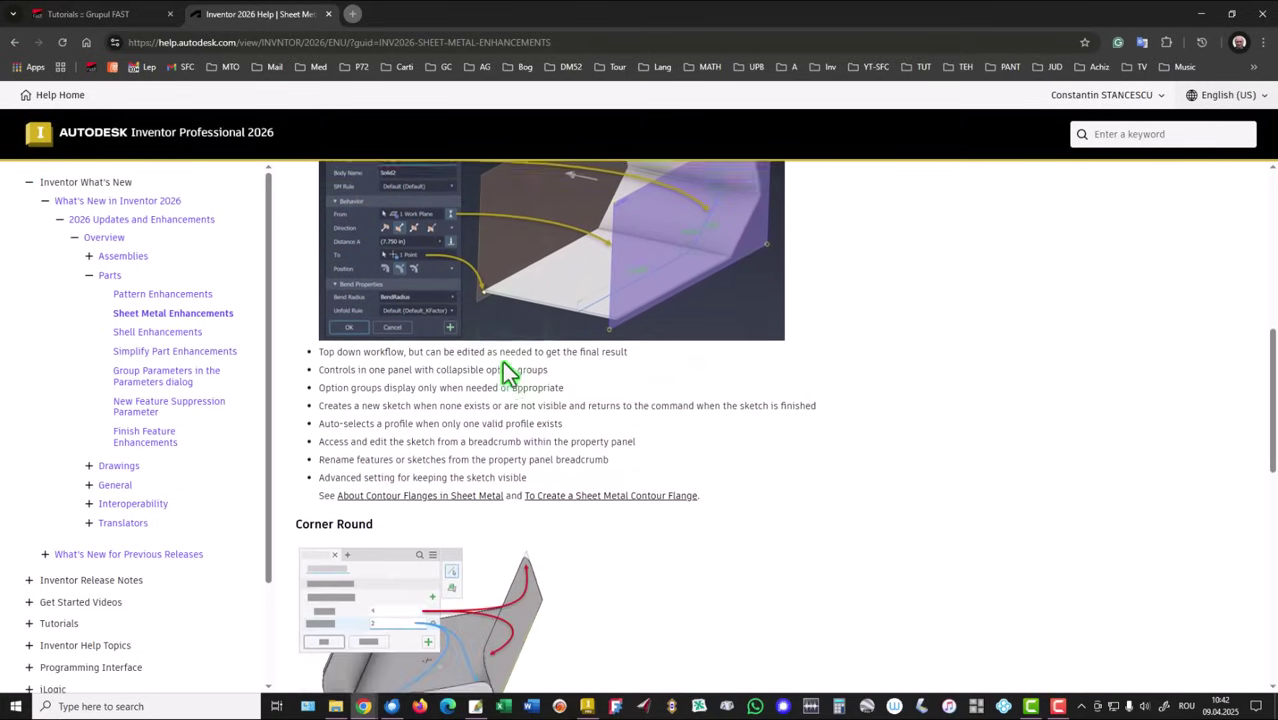
{"action": "scroll", "coordinate": [508, 368], "scroll_direction": "down", "scroll_amount": 1}
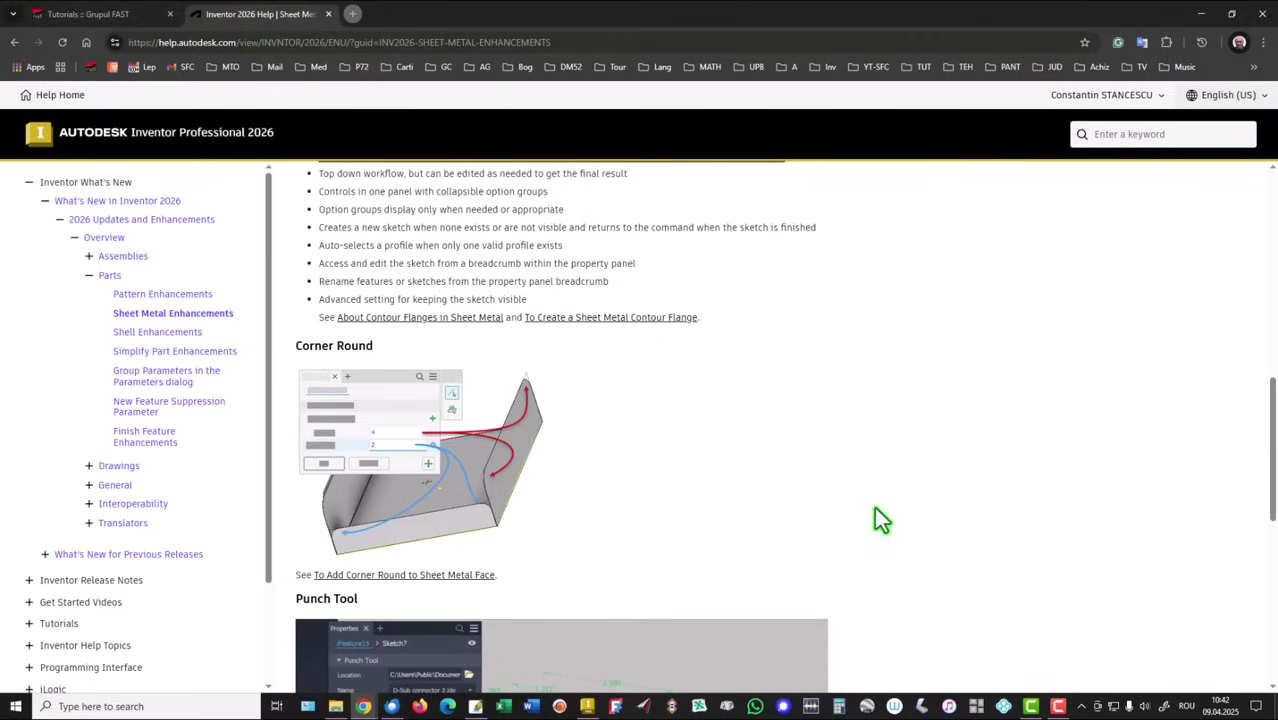
Step: Bring Inventor forward past the SM-009.idw drawing to the SHEET METAL SM-009.ipt part and orbit it
{"action": "left_click", "coordinate": [590, 706]}
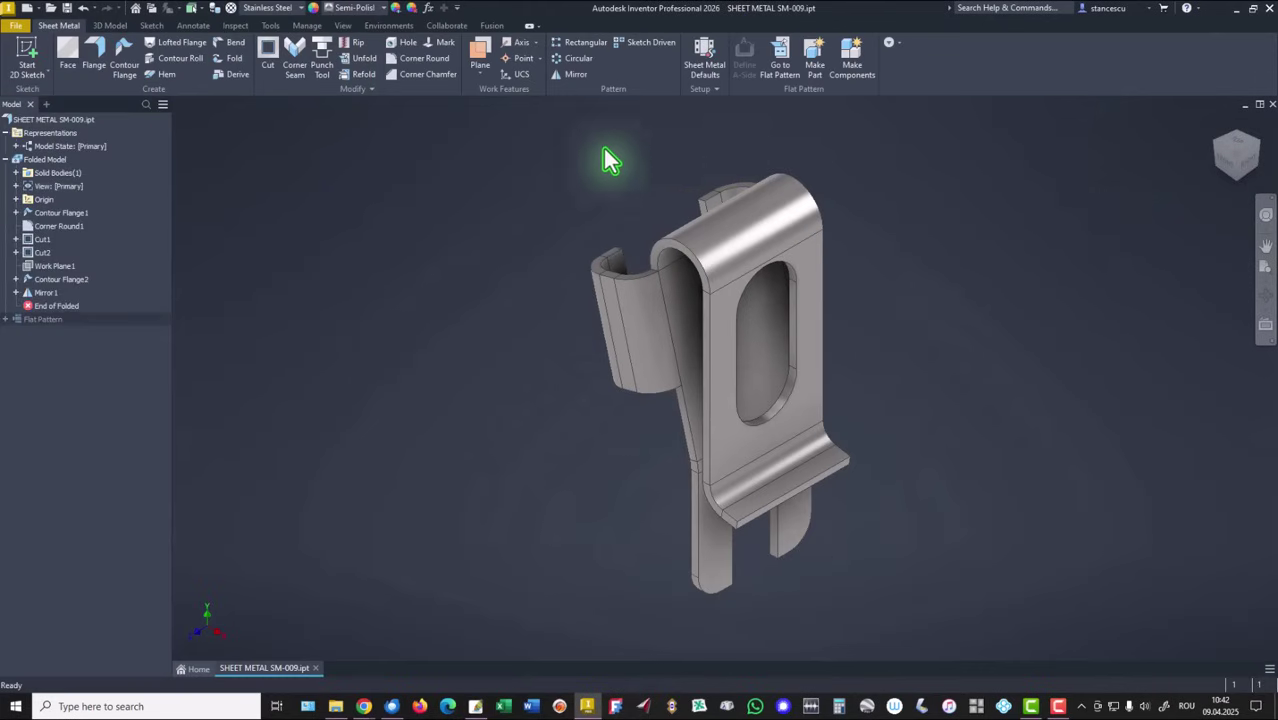
{"action": "key", "text": "F6"}
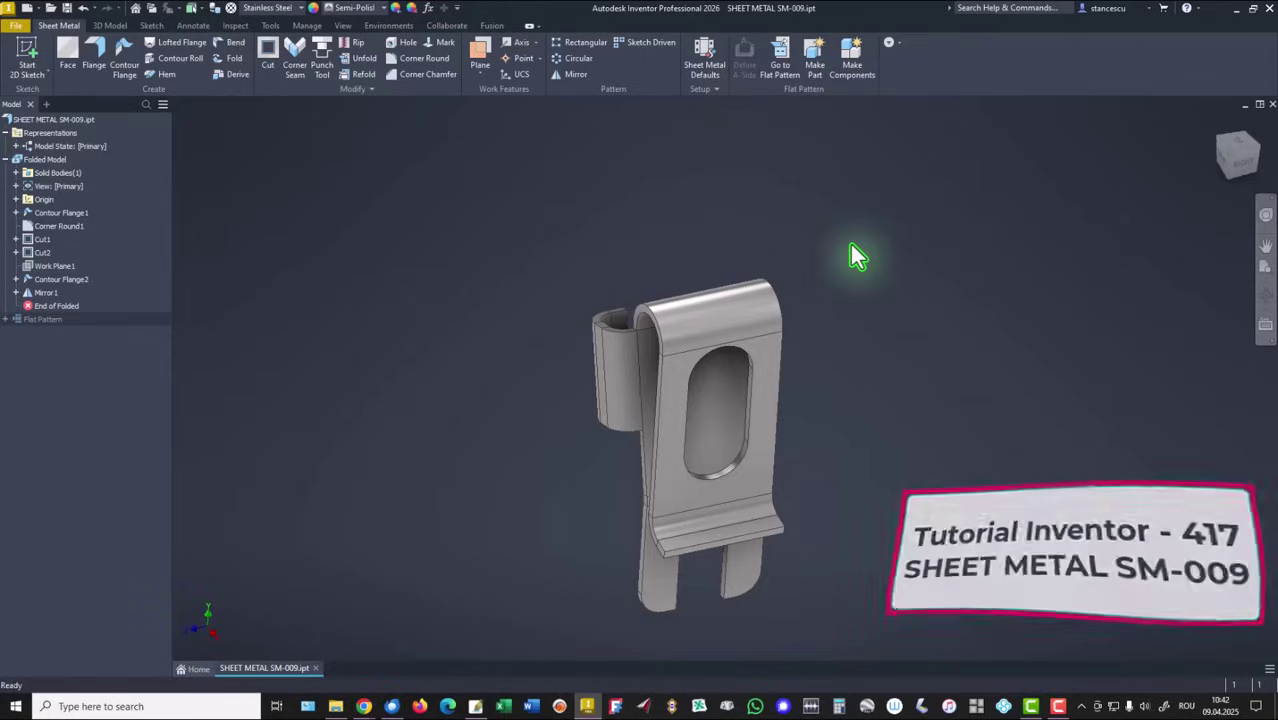
{"action": "left_click", "coordinate": [1259, 150]}
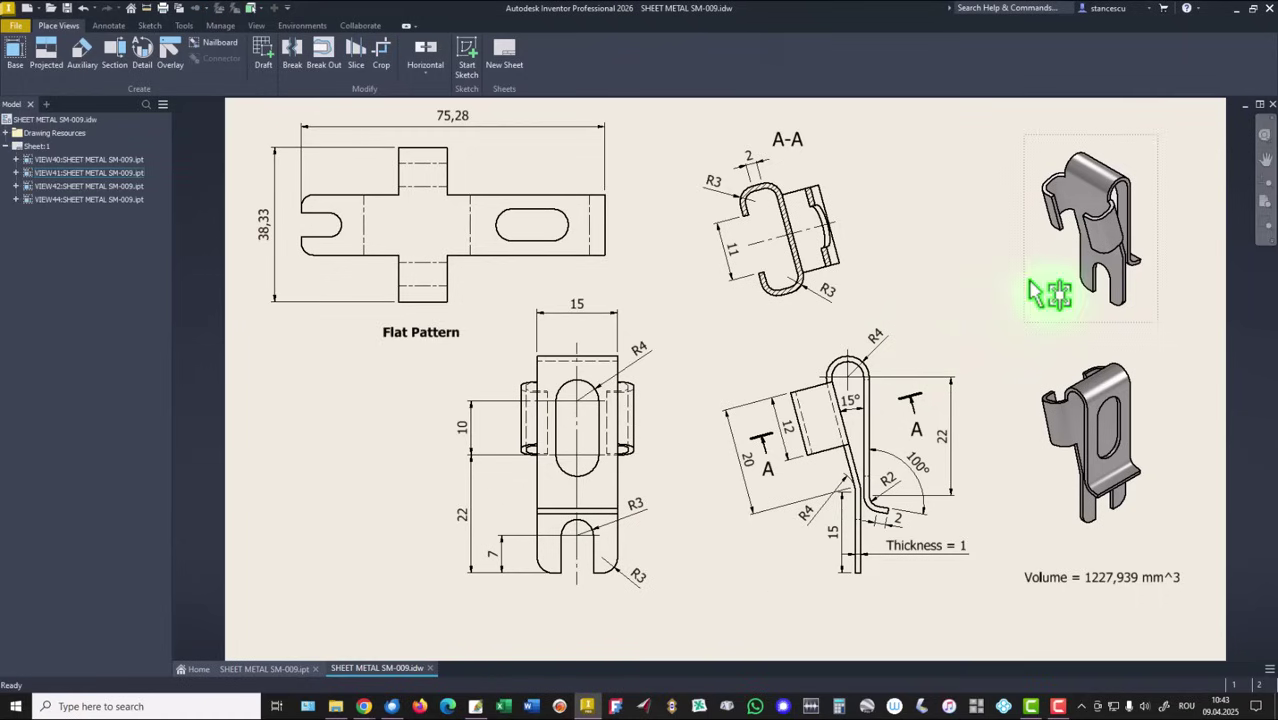
{"action": "left_click", "coordinate": [230, 671]}
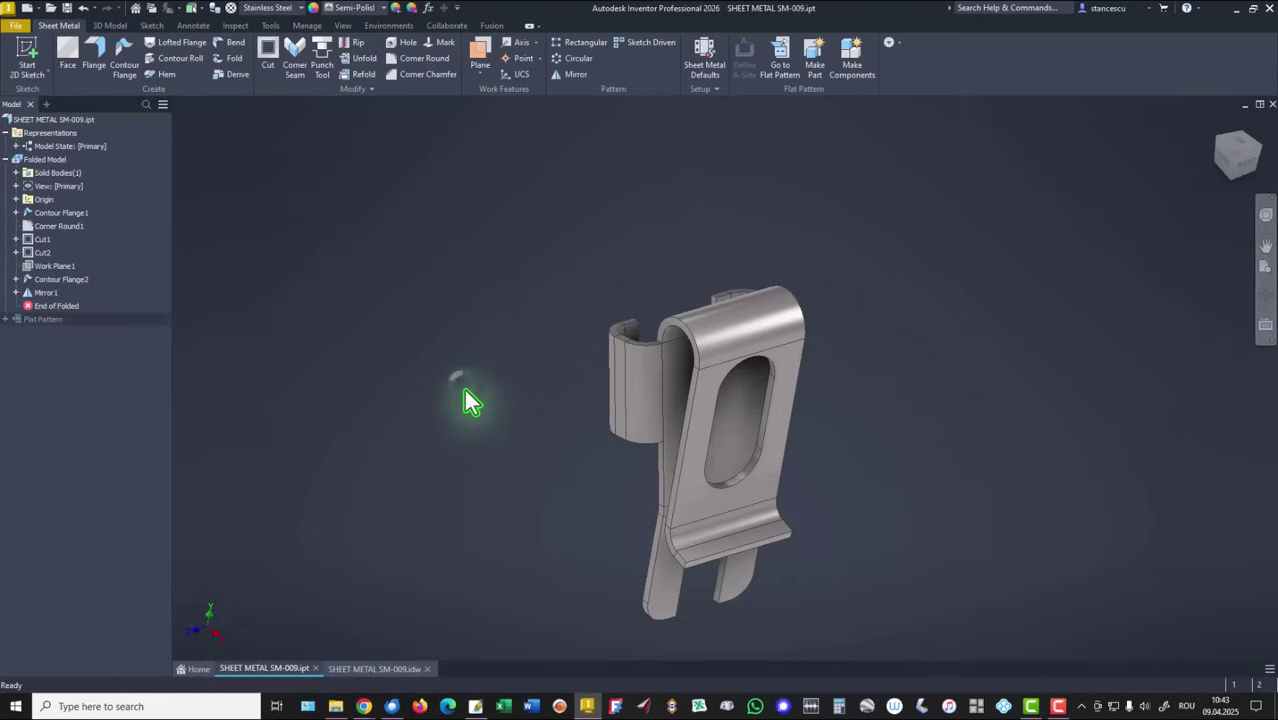
{"action": "mouse_move", "coordinate": [467, 398]}
{"action": "middle_mouse_down", "text": "shift"}
{"action": "mouse_move", "coordinate": [576, 439]}
{"action": "mouse_move", "coordinate": [673, 445]}
{"action": "mouse_move", "coordinate": [510, 352]}
{"action": "mouse_move", "coordinate": [366, 236]}
{"action": "mouse_move", "coordinate": [223, 183]}
{"action": "mouse_move", "coordinate": [227, 164]}
{"action": "middle_mouse_up", "text": "shift"}
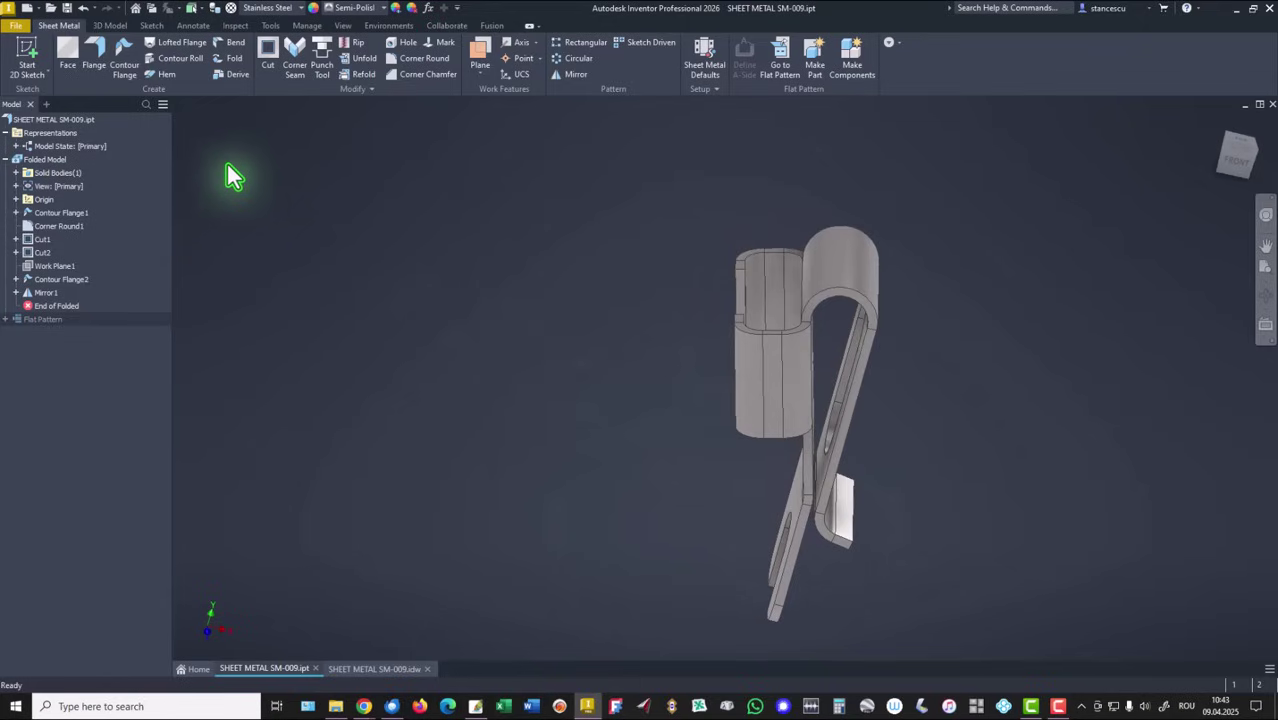
Step: Start a Corner Round in feature-select mode, rounding the tab corners at 2 mm
{"action": "left_click", "coordinate": [410, 63]}
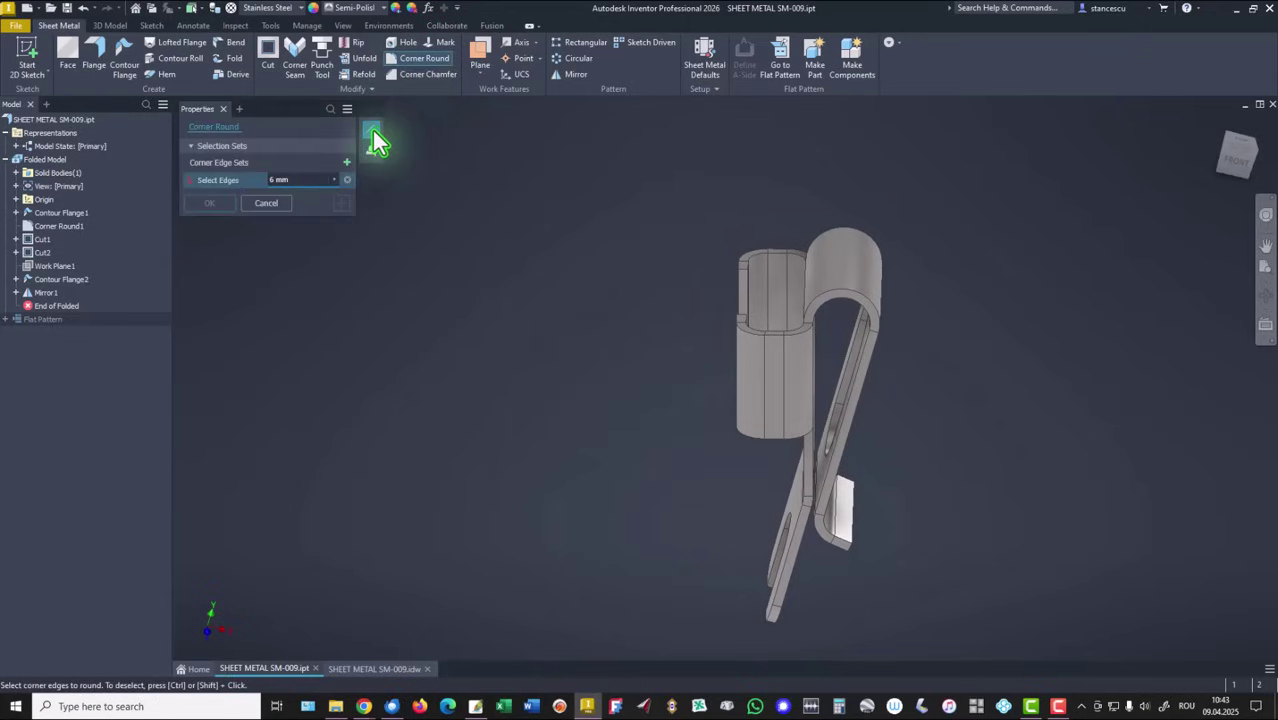
{"action": "left_click", "coordinate": [371, 149]}
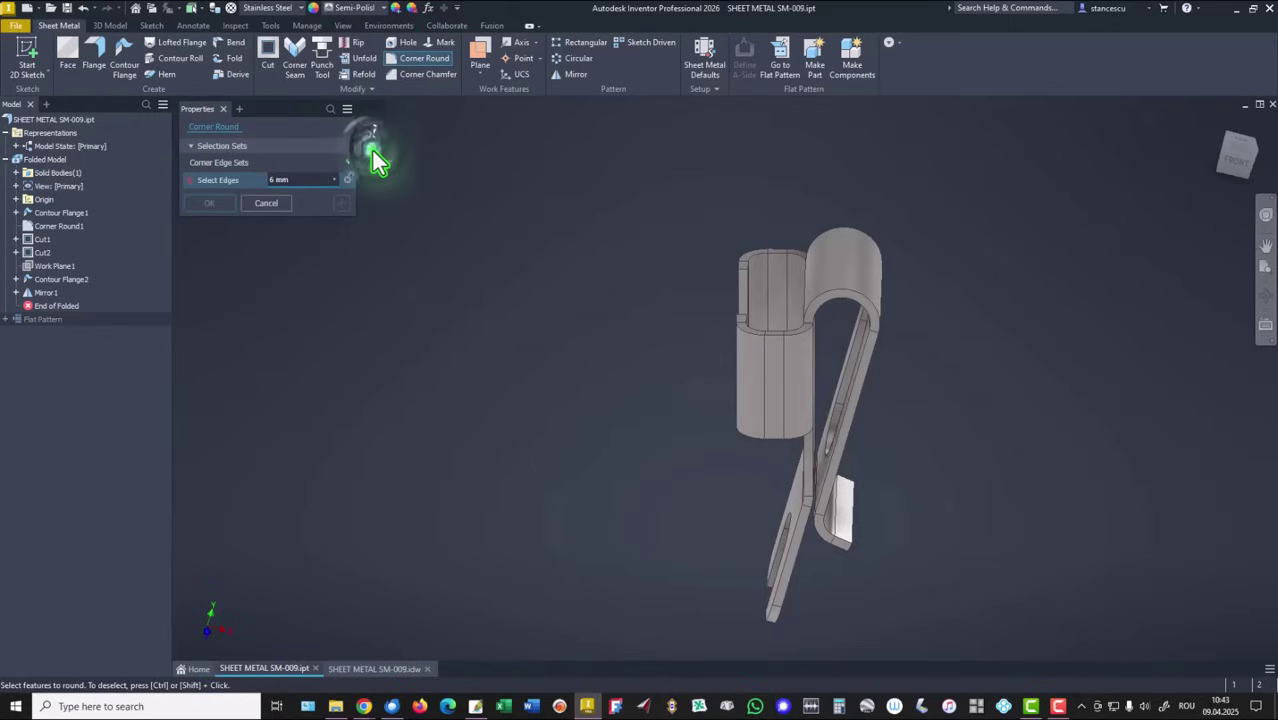
{"action": "left_click", "coordinate": [276, 182]}
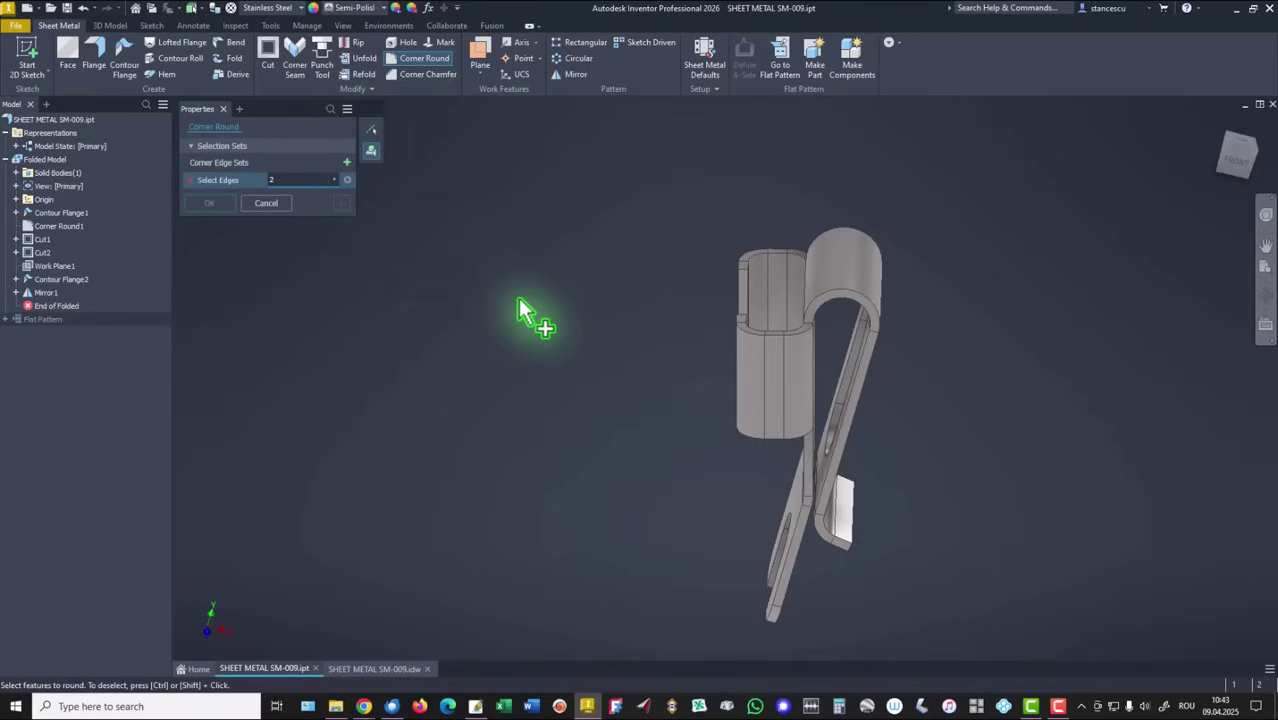
{"action": "middle_click_drag", "start_coordinate": [519, 302], "coordinate": [528, 343], "text": "shift"}
{"action": "scroll", "coordinate": [551, 379], "scroll_direction": "down", "scroll_amount": 3}
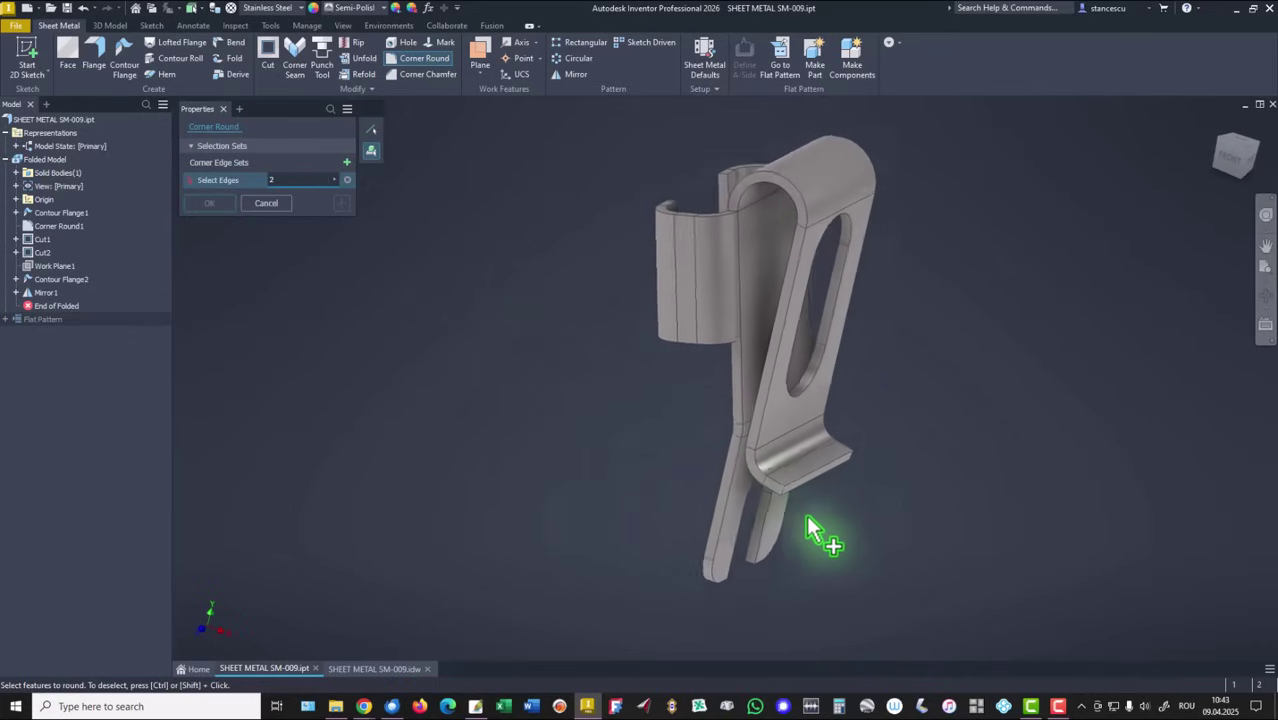
{"action": "middle_click_drag", "start_coordinate": [819, 533], "coordinate": [810, 408]}
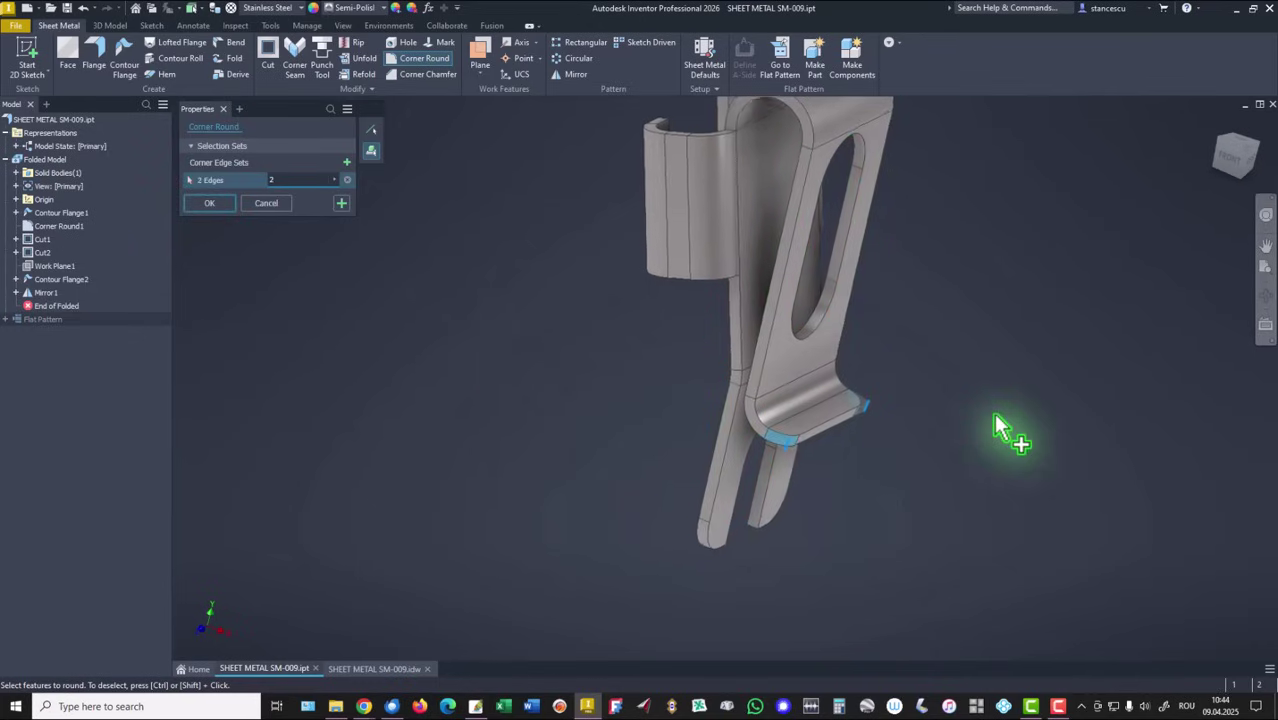
{"action": "middle_click_drag", "start_coordinate": [994, 416], "coordinate": [748, 280], "text": "shift"}
{"action": "scroll", "coordinate": [965, 420], "scroll_direction": "down", "scroll_amount": 3}
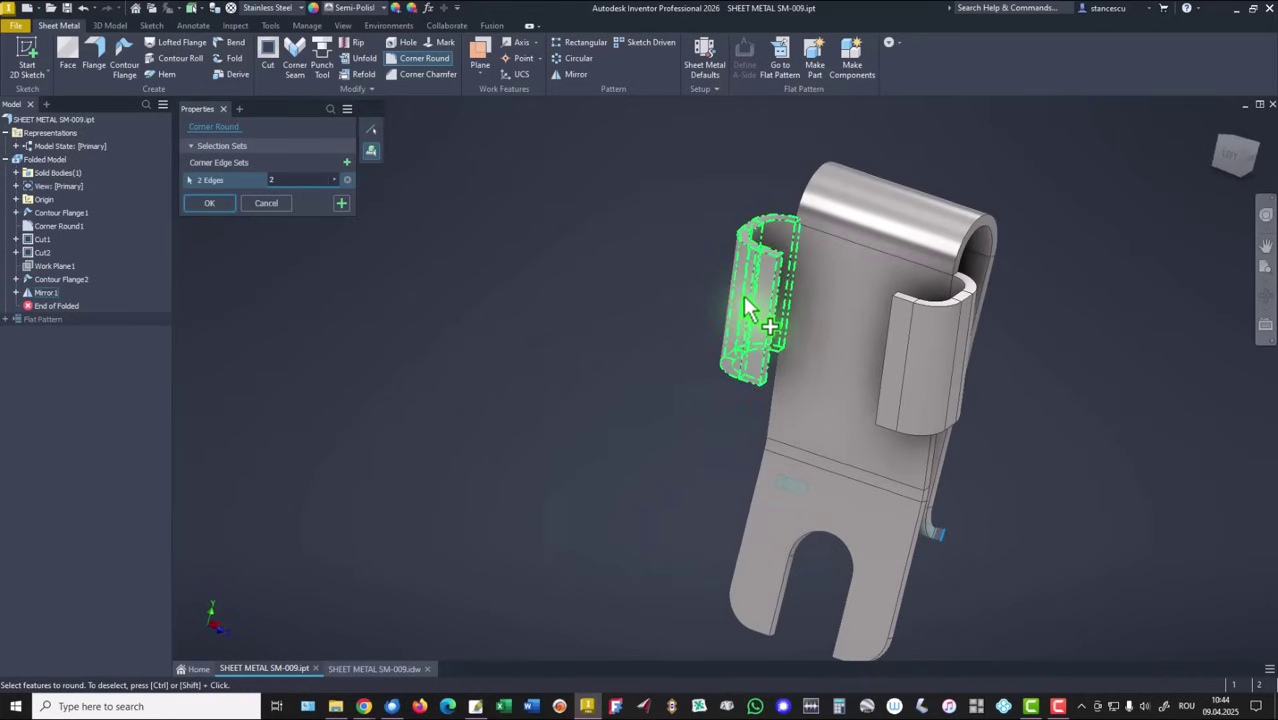
Step: Add a 1 mm set for the left flange and a 0,5 mm set for the right flange, then finish
{"action": "left_click", "coordinate": [345, 163]}
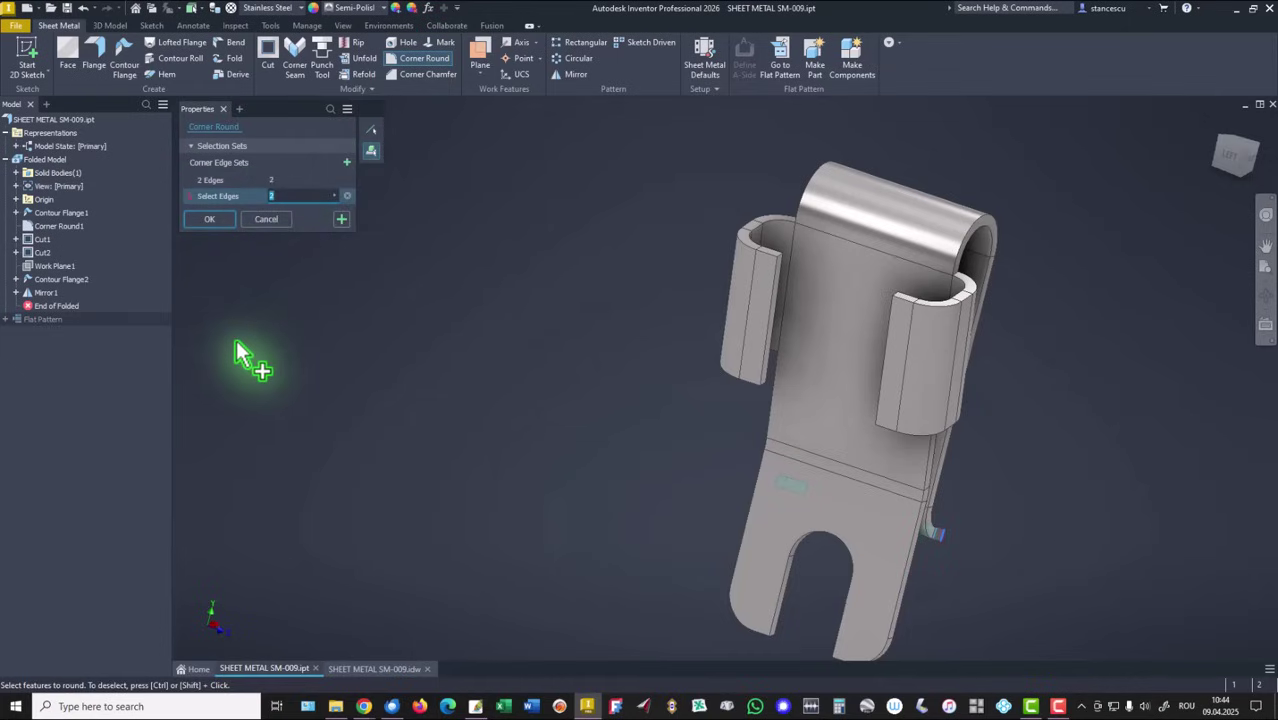
{"action": "type", "text": "1"}
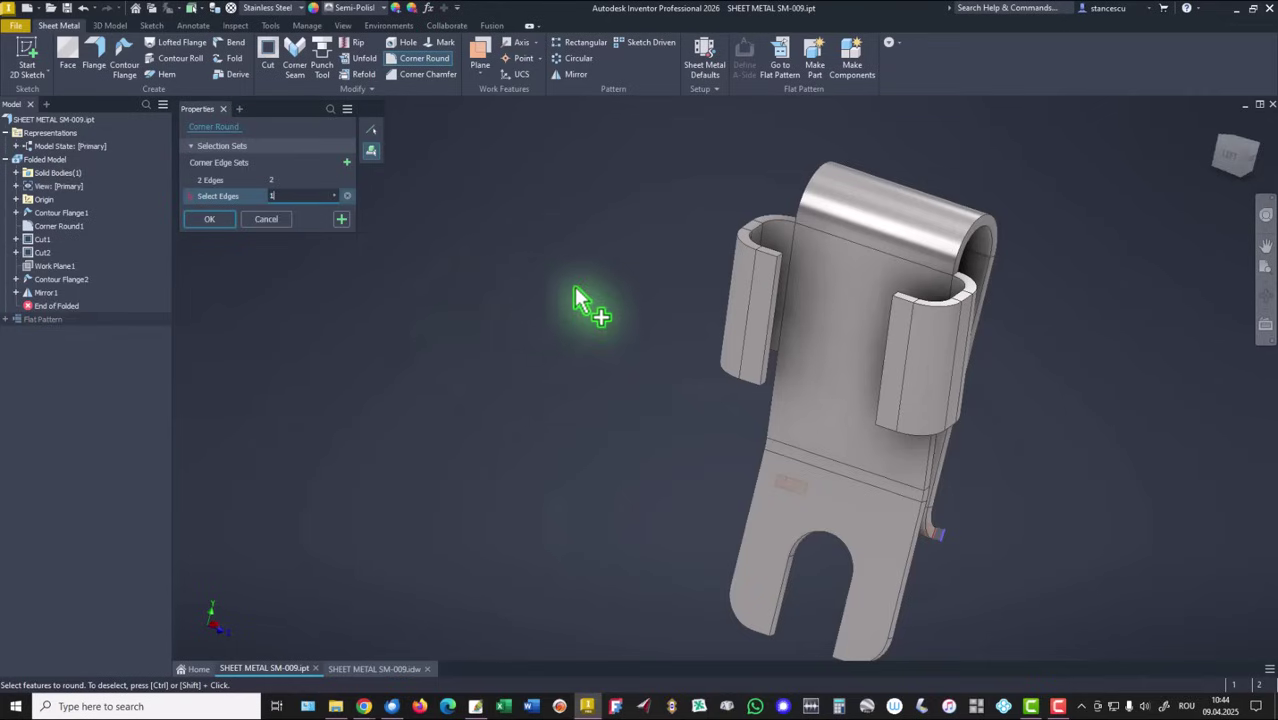
{"action": "left_click", "coordinate": [778, 318]}
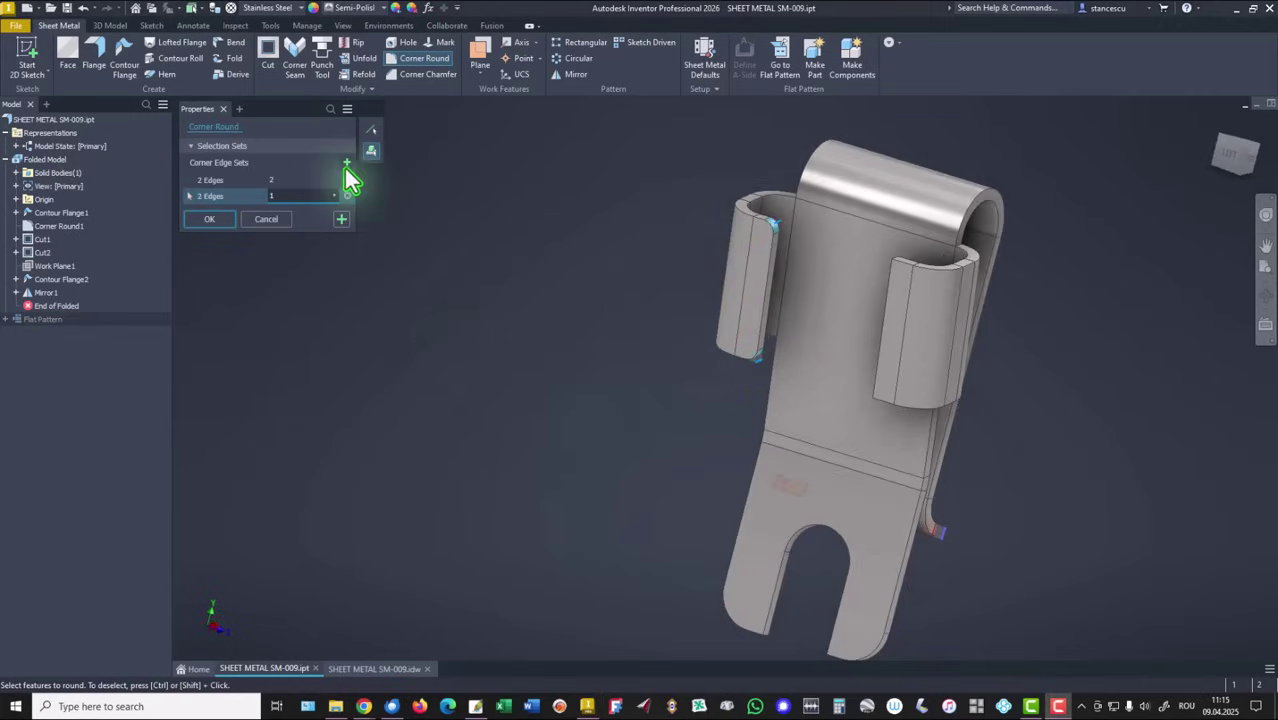
{"action": "left_click", "coordinate": [347, 162]}
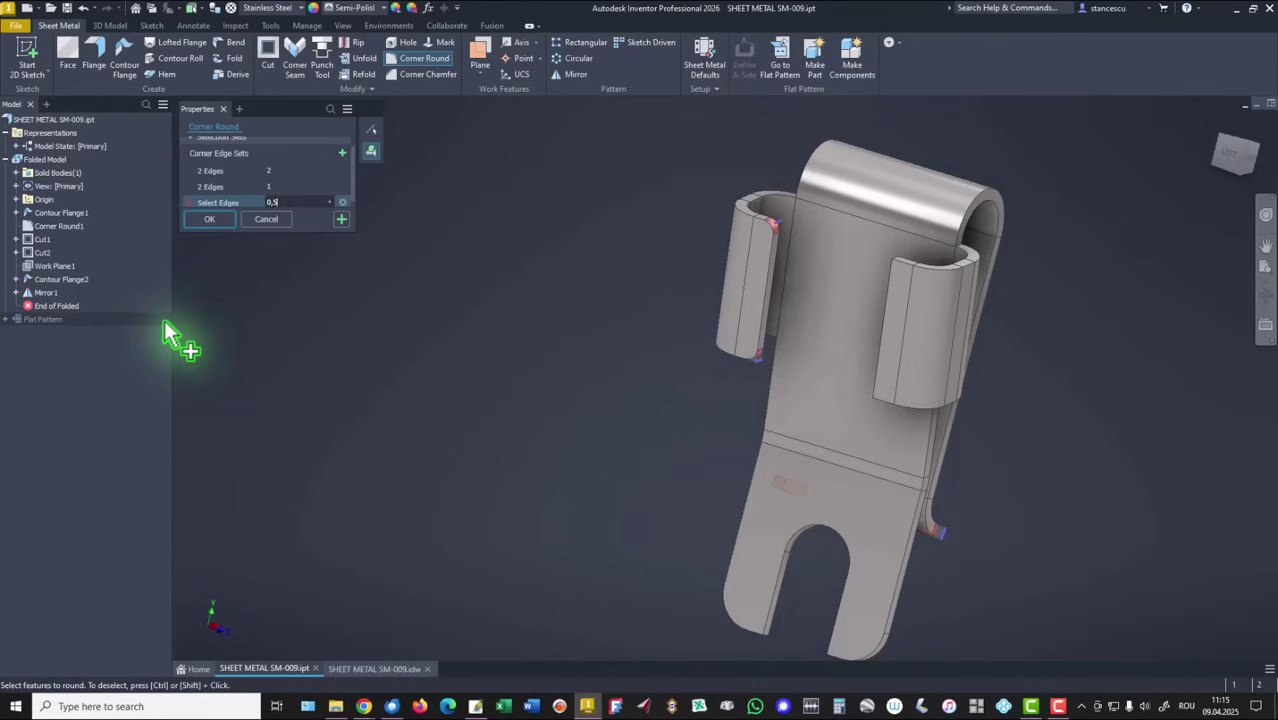
{"action": "type", "text": "0,5"}
{"action": "left_click", "coordinate": [912, 343]}
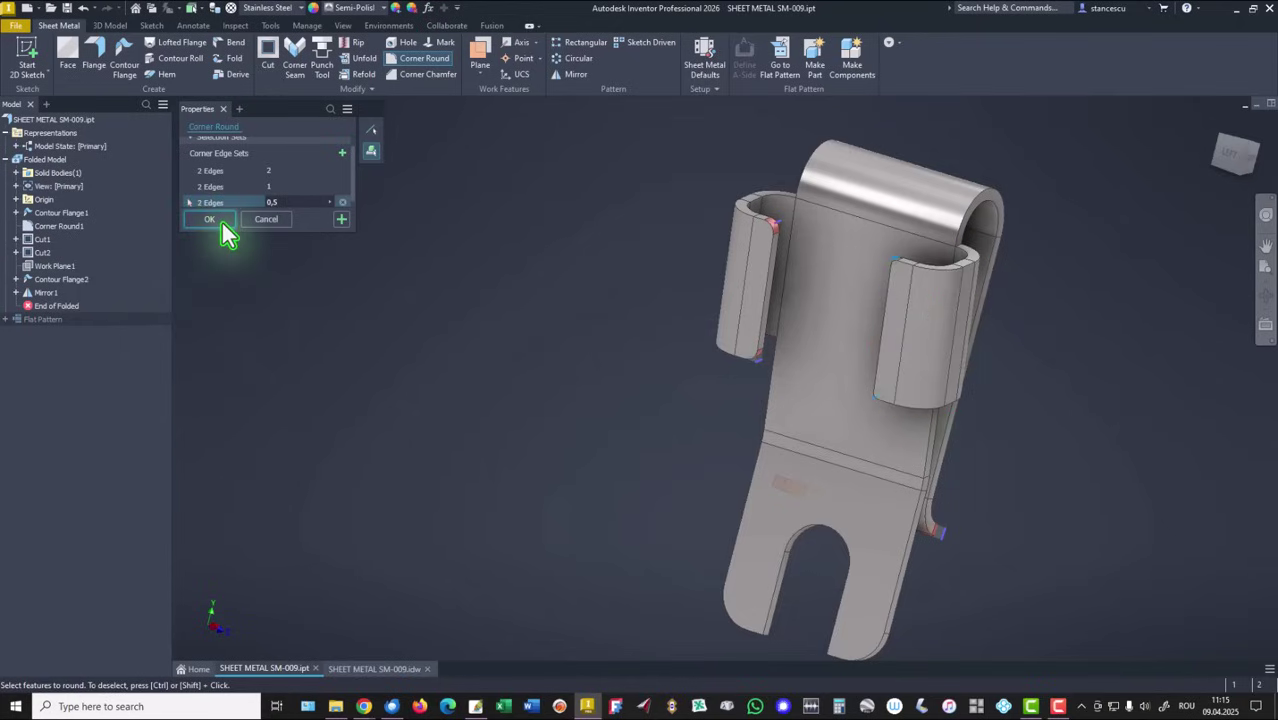
{"action": "left_click", "coordinate": [223, 230]}
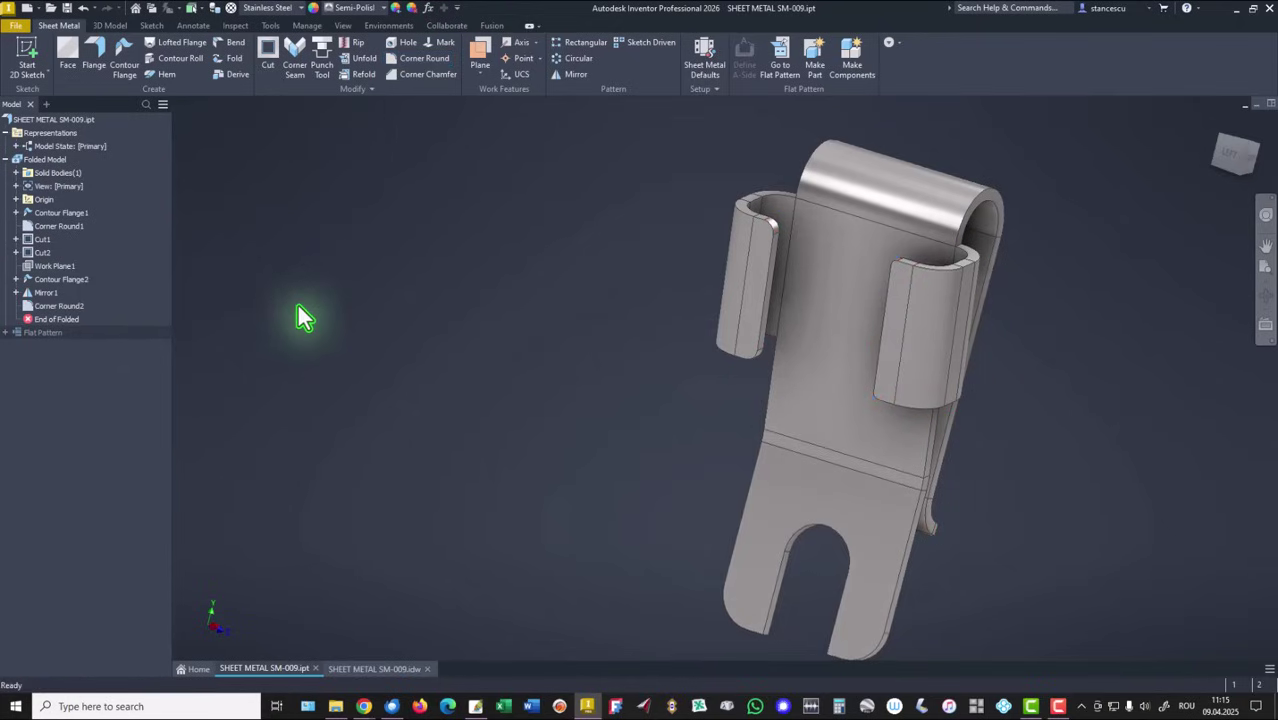
{"action": "scroll", "coordinate": [805, 262], "scroll_direction": "up", "scroll_amount": 3}
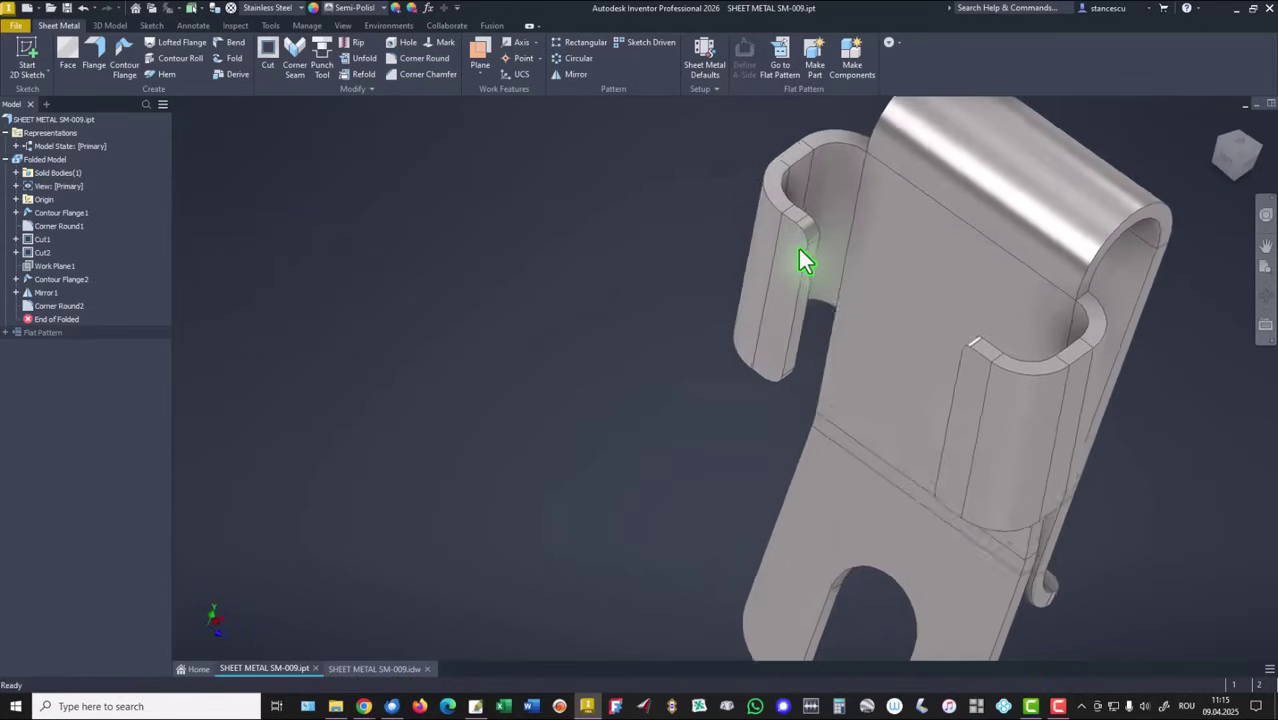
{"action": "middle_click_drag", "start_coordinate": [805, 262], "coordinate": [1040, 330], "text": "shift"}
{"action": "middle_click_drag", "start_coordinate": [1055, 310], "coordinate": [554, 333], "text": "shift"}
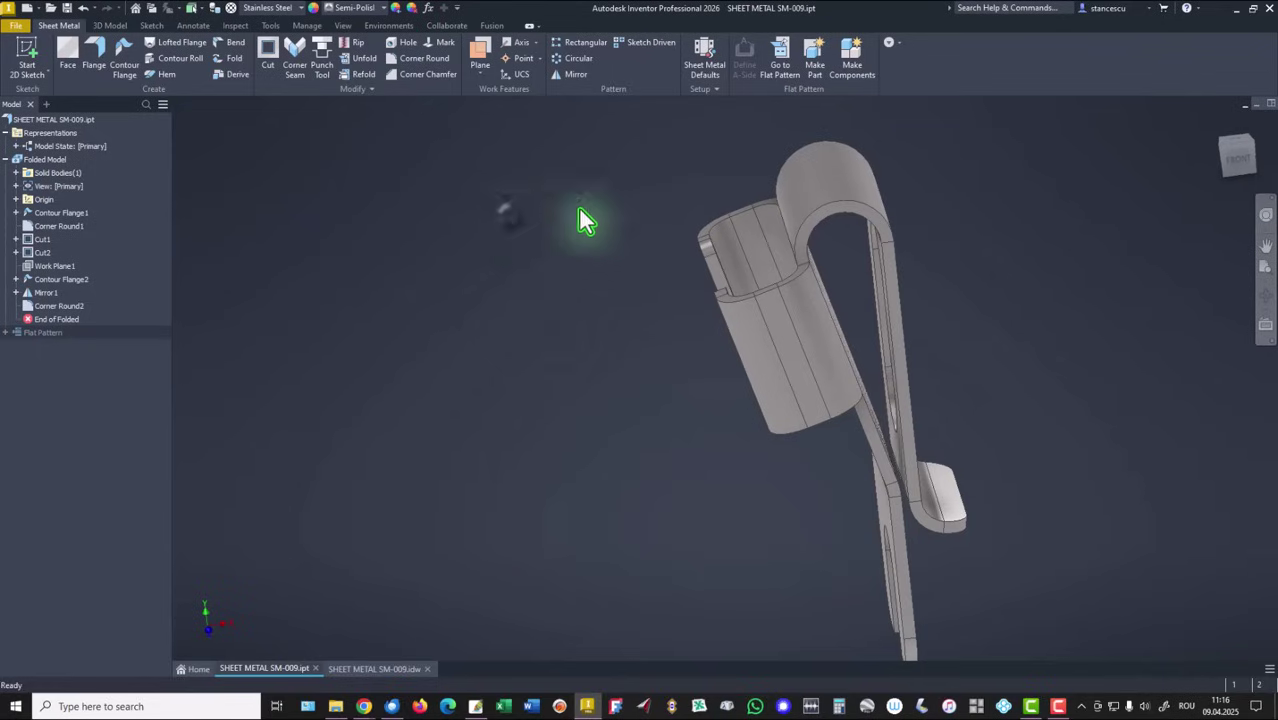
{"action": "left_click", "coordinate": [1228, 145]}
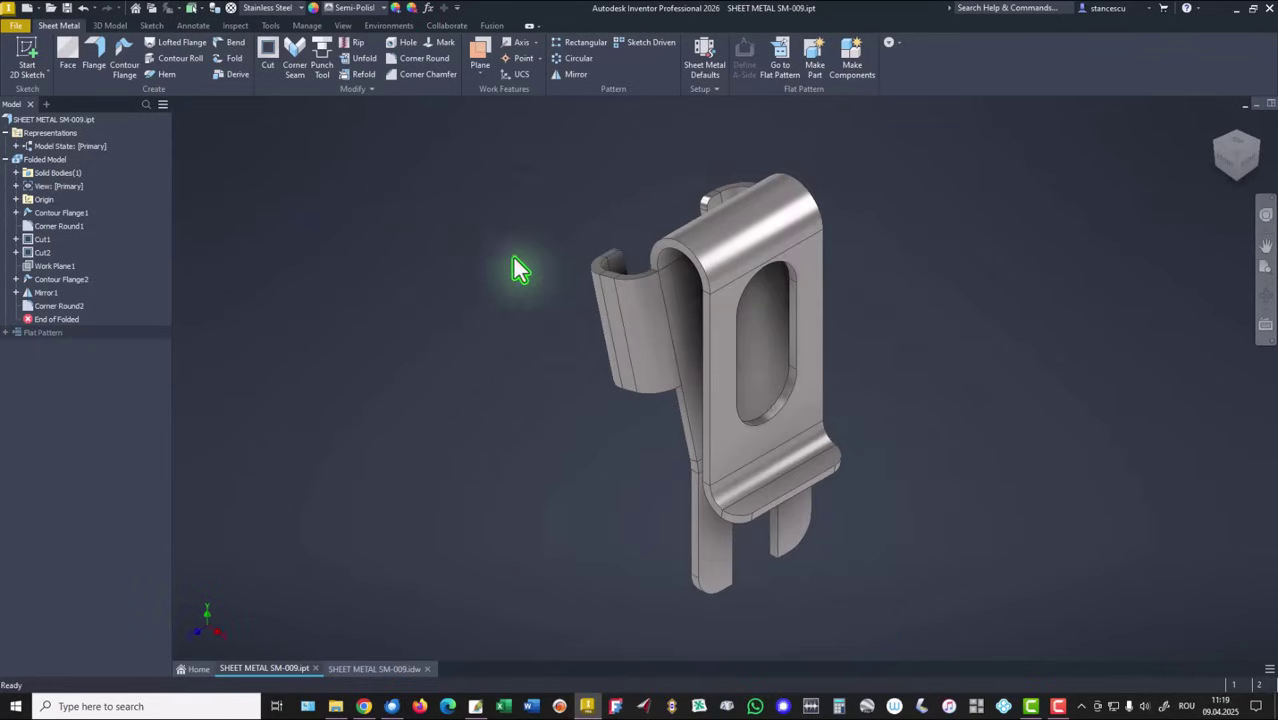